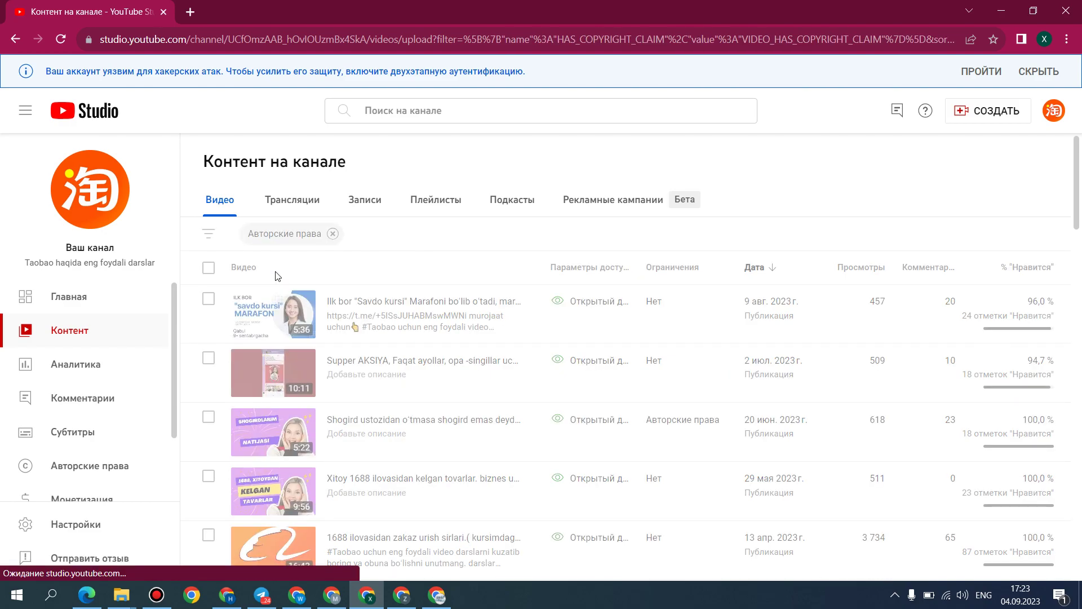
# Step: Open the copyright claim details and choose to replace the Dance for Me (Live) track
pyautogui.moveTo(694, 284)
pyautogui.click(699, 265)
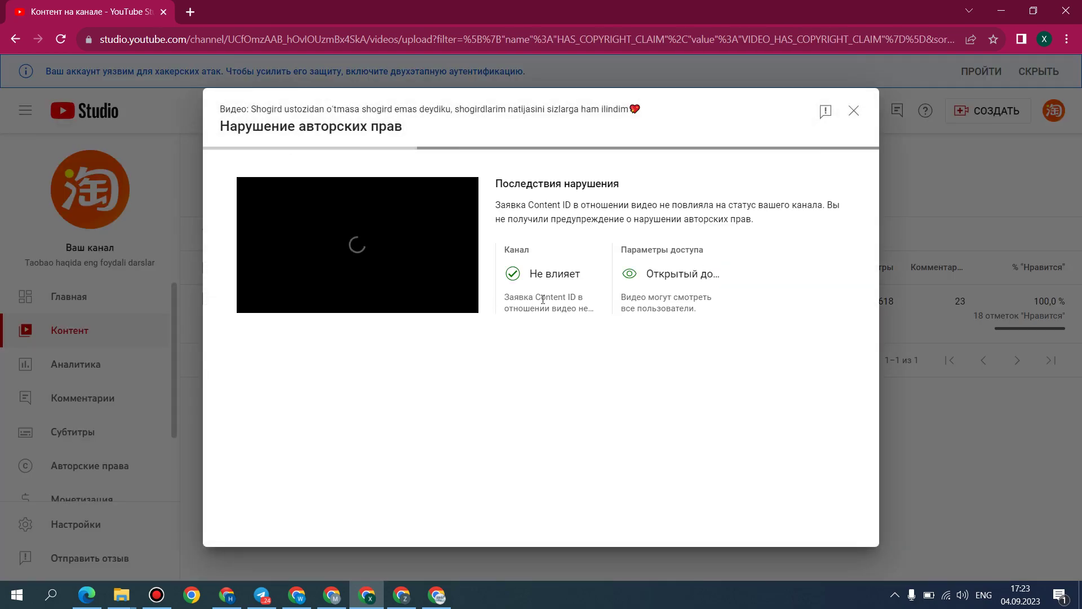
pyautogui.click(830, 424)
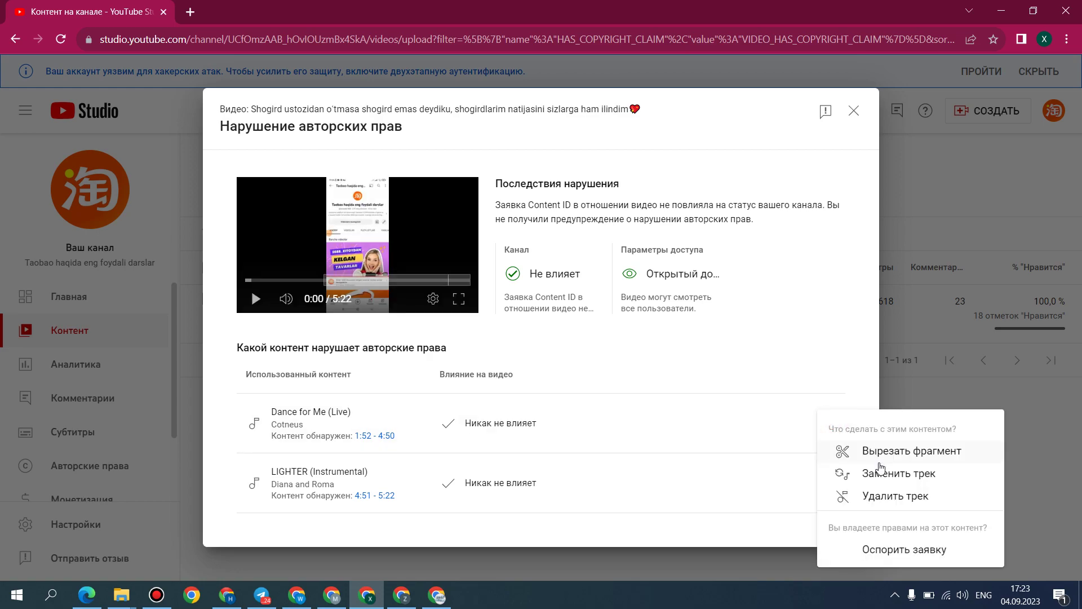
pyautogui.click(899, 474)
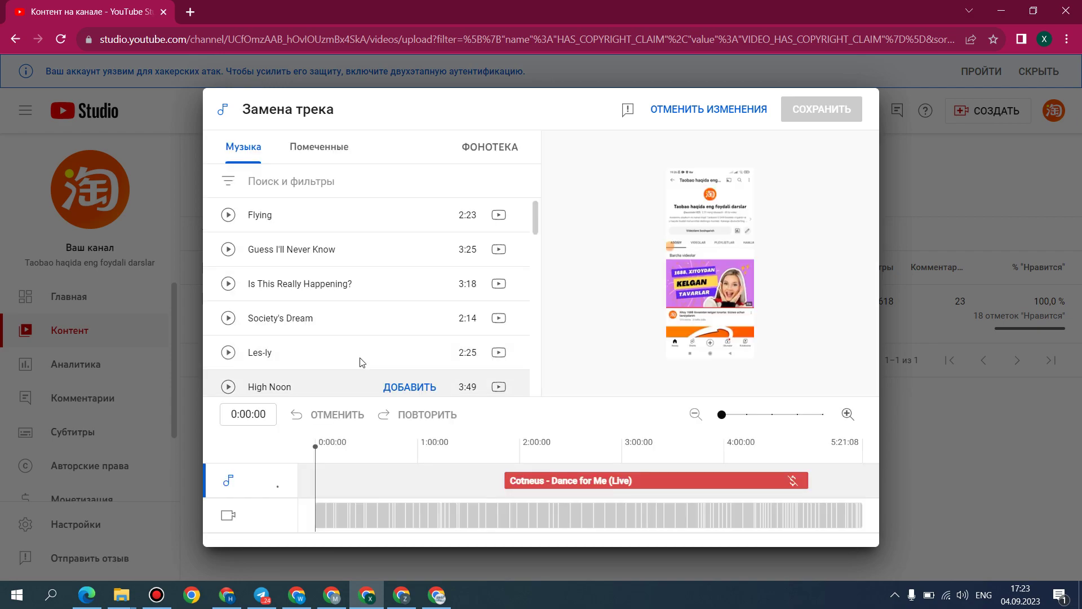
# Step: Use Guess I'll Never Know as the replacement, delete the Les-ly clip, then save and confirm
pyautogui.click(410, 352)
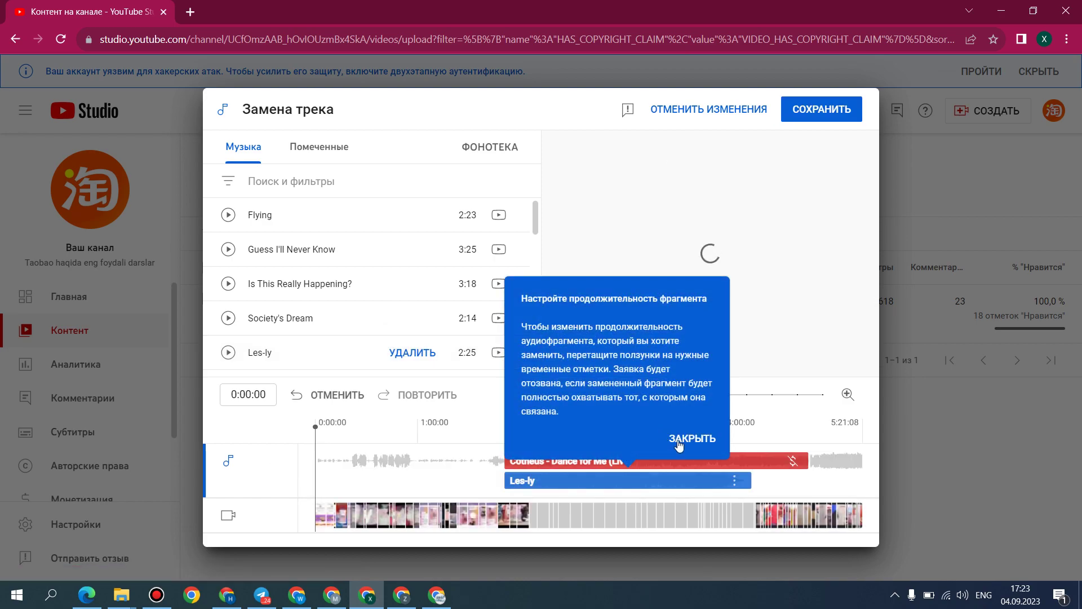
pyautogui.click(426, 253)
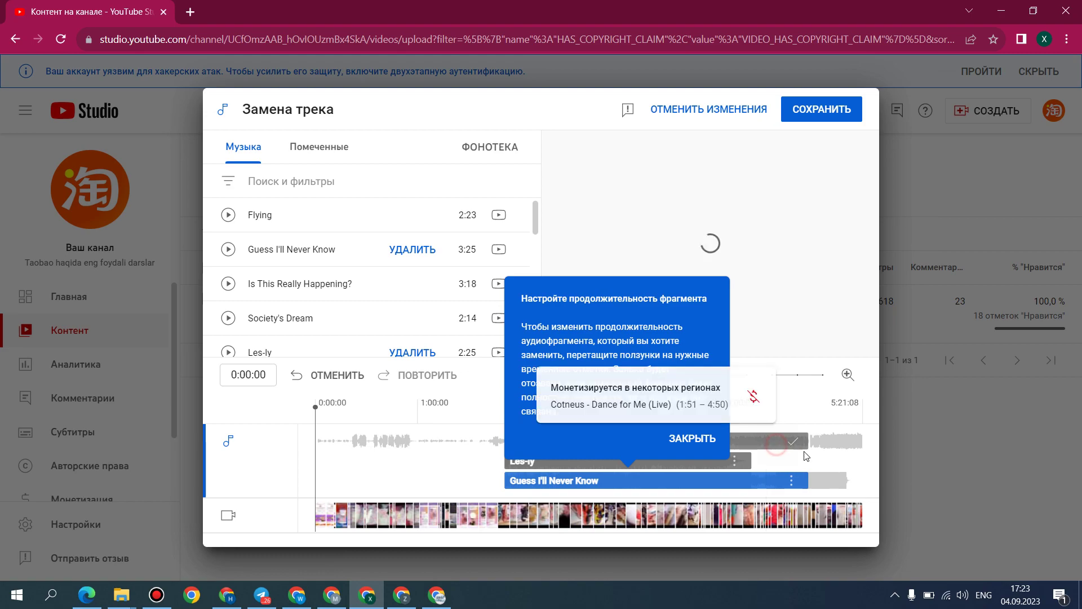
pyautogui.click(708, 438)
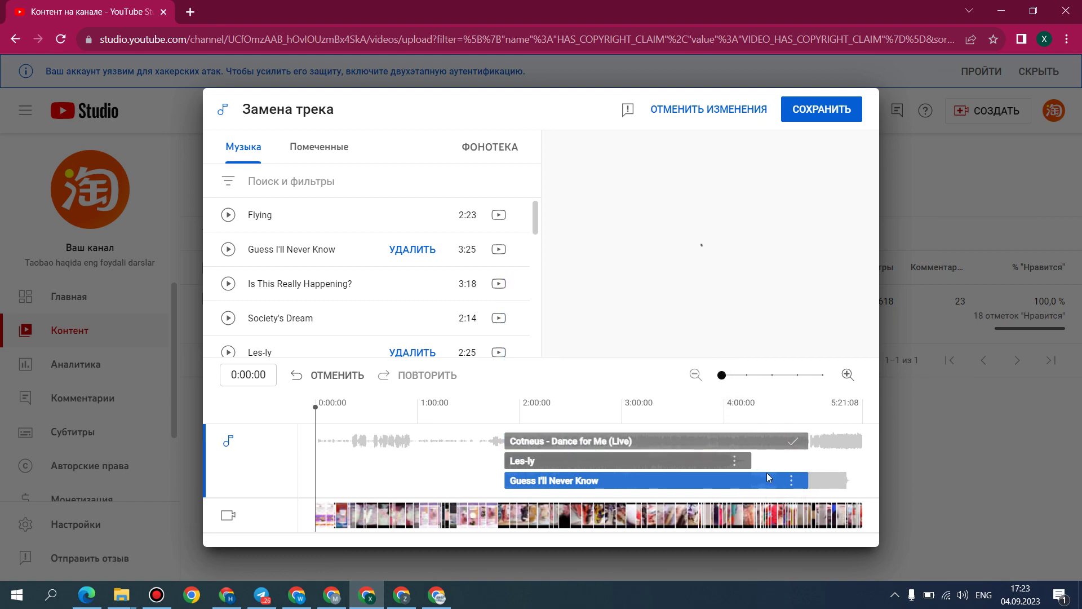
pyautogui.click(722, 465)
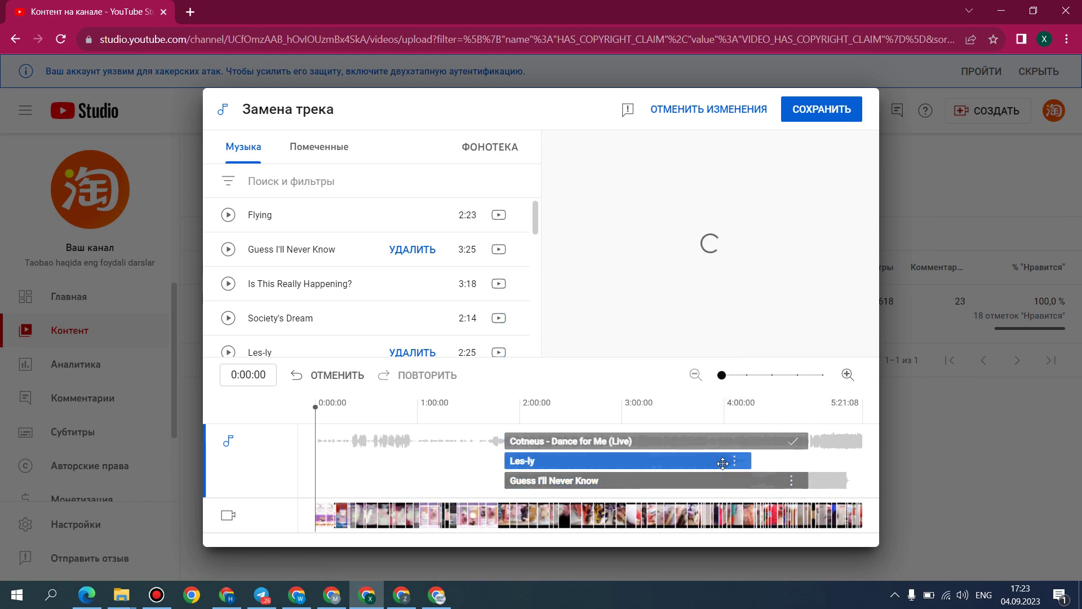
pyautogui.press('Delete')
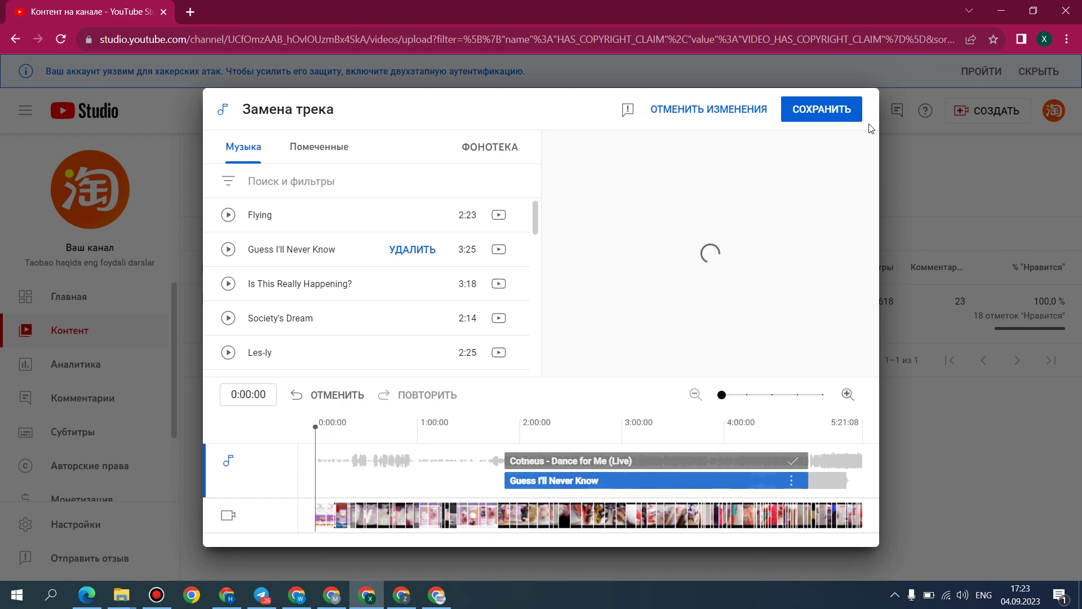
pyautogui.click(838, 111)
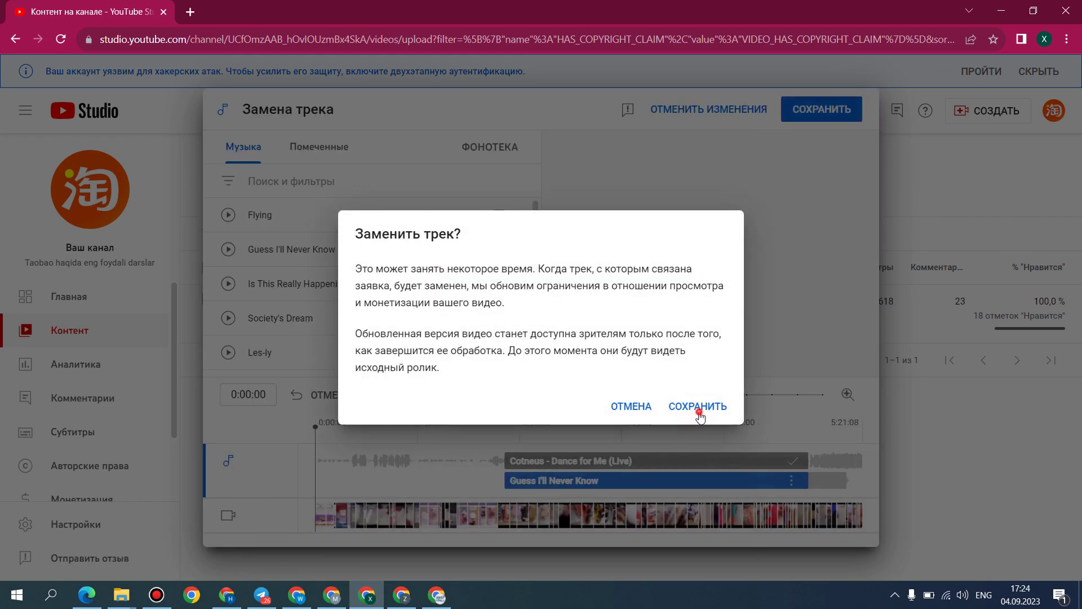
pyautogui.click(697, 406)
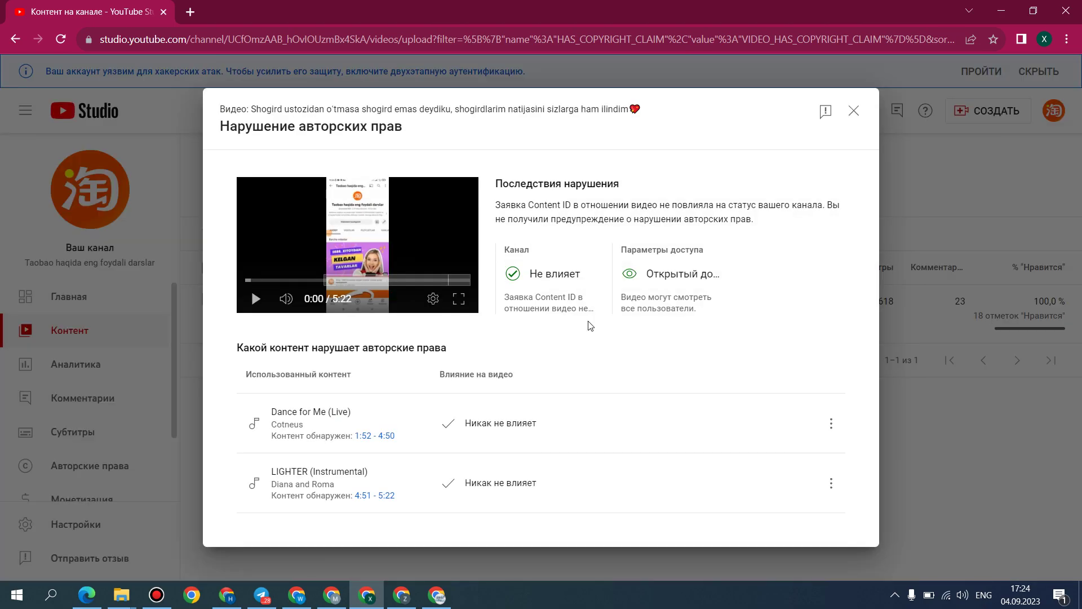
# Step: Close the claim details and remove the Авторские права filter from the video list
pyautogui.click(853, 112)
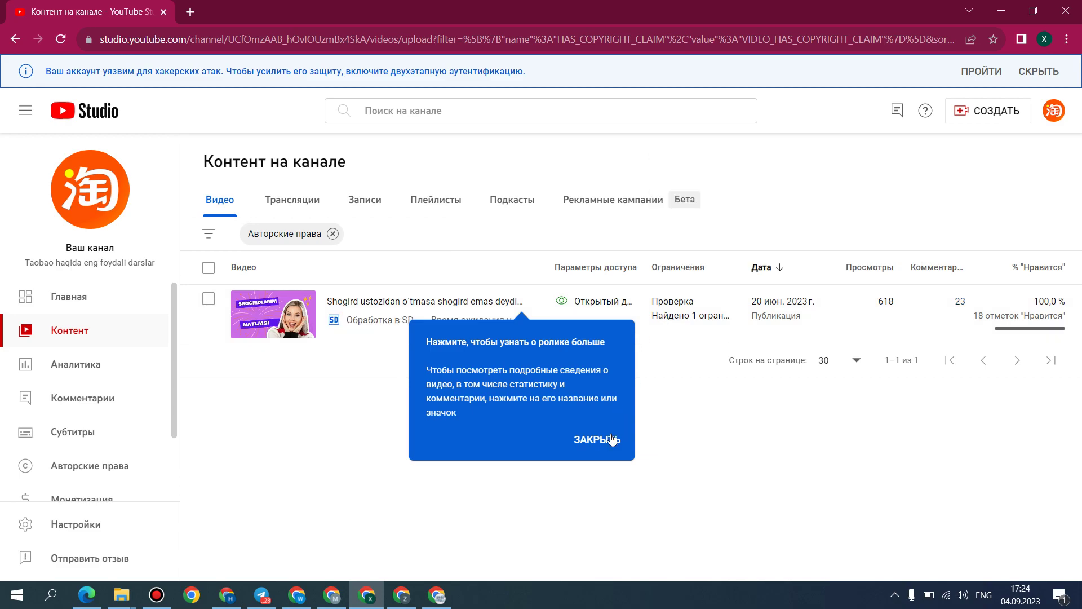
pyautogui.click(611, 439)
pyautogui.click(332, 234)
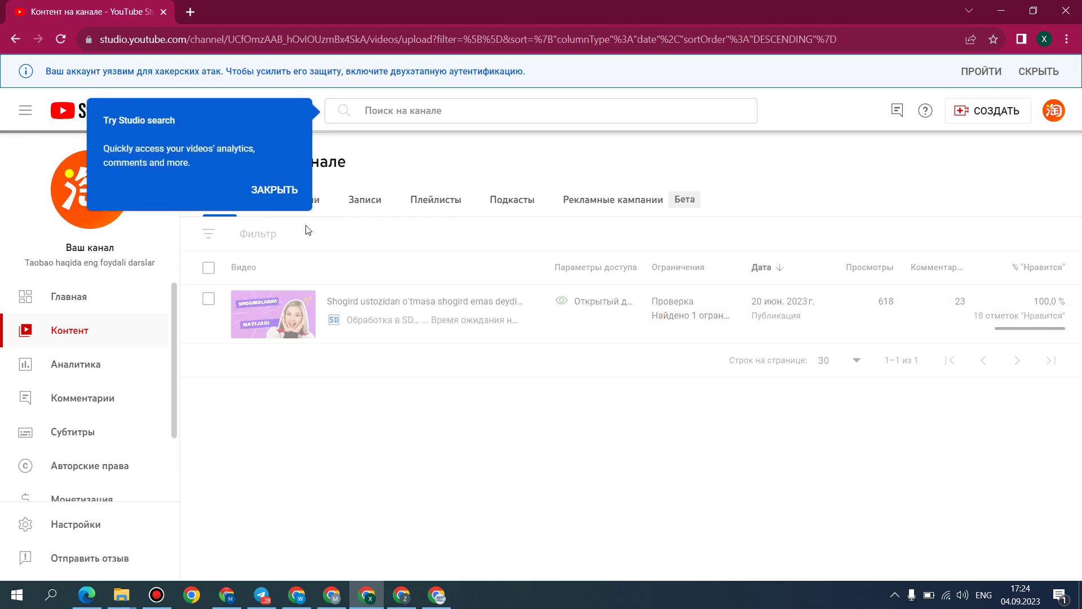
pyautogui.click(281, 189)
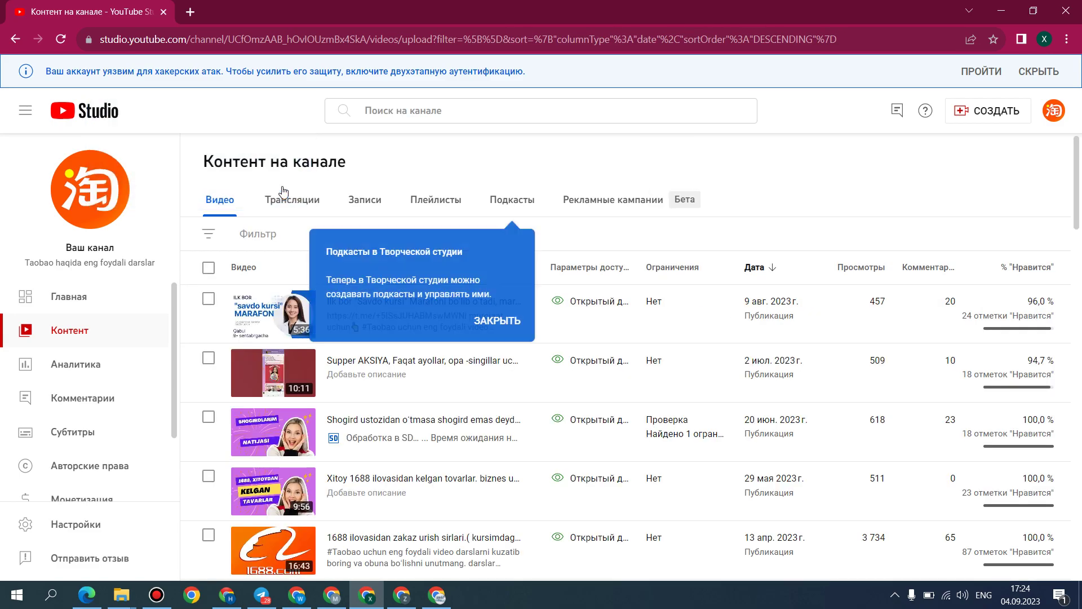
# Step: Sort the video list by Просмотры, highest view count first
pyautogui.click(857, 267)
pyautogui.click(497, 320)
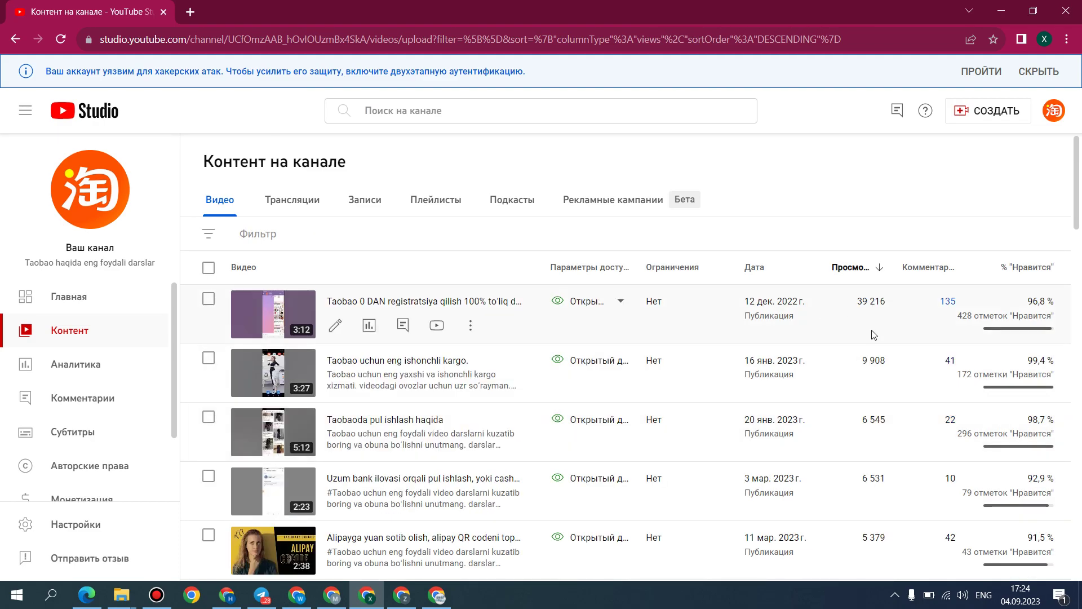
pyautogui.scroll(-2, 322, 448)
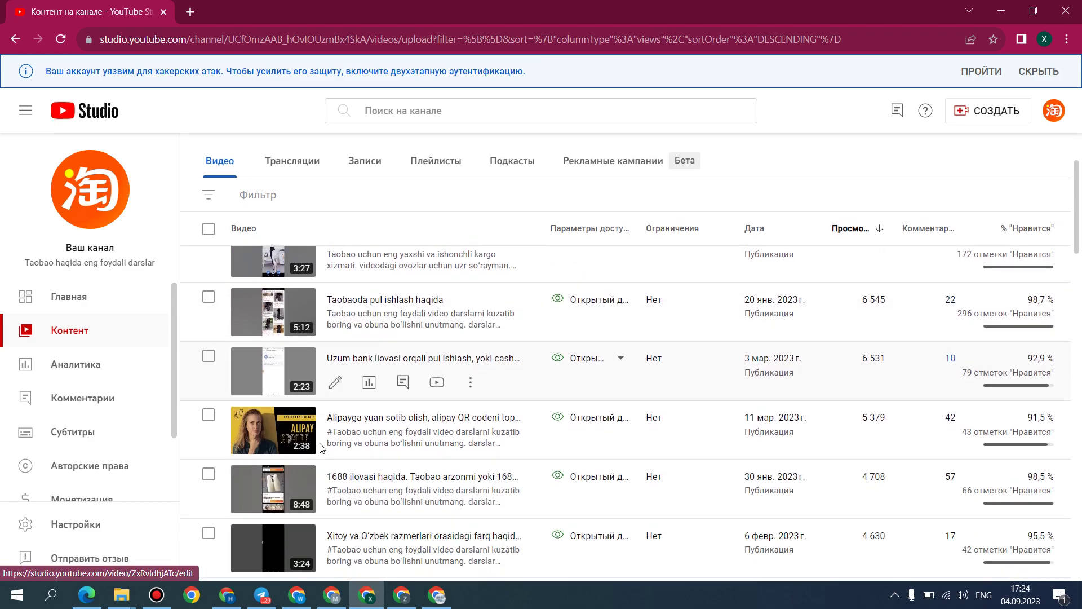
pyautogui.scroll(3, 316, 448)
pyautogui.scroll(-2, 113, 423)
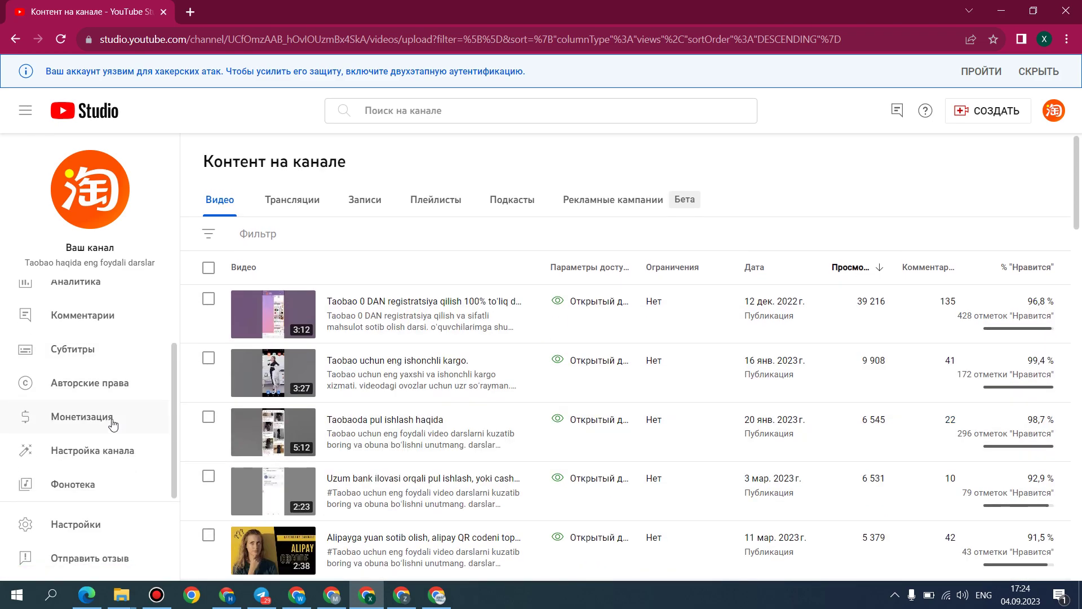
# Step: From Монетизация, start the Partner Program application and accept the Step 1 basic terms
pyautogui.click(113, 423)
pyautogui.scroll(-1, 476, 241)
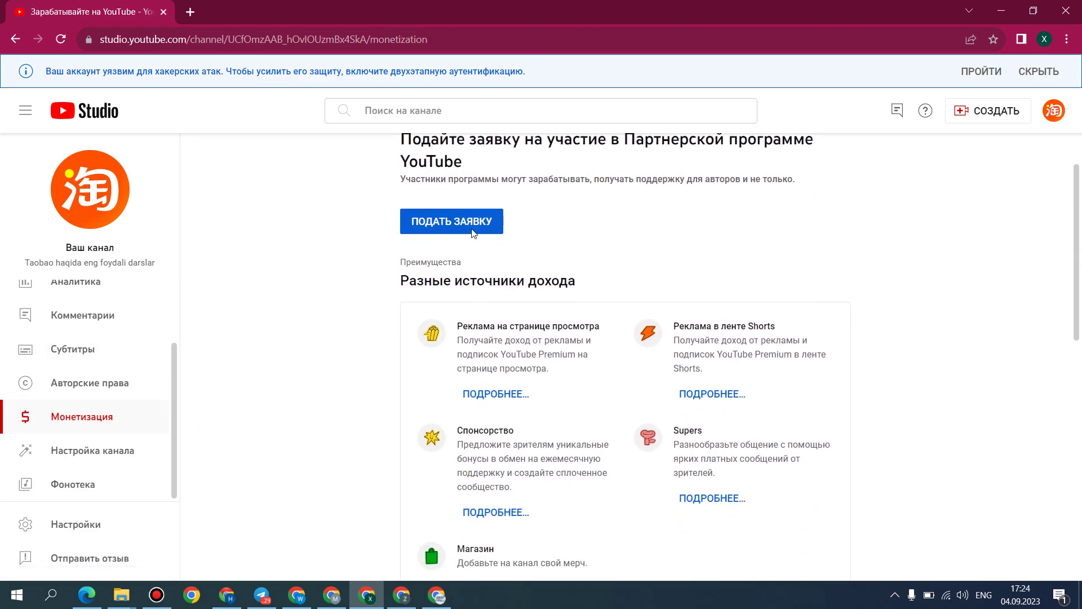
pyautogui.click(466, 220)
pyautogui.click(242, 238)
pyautogui.scroll(-20, 669, 475)
pyautogui.click(397, 482)
pyautogui.click(811, 529)
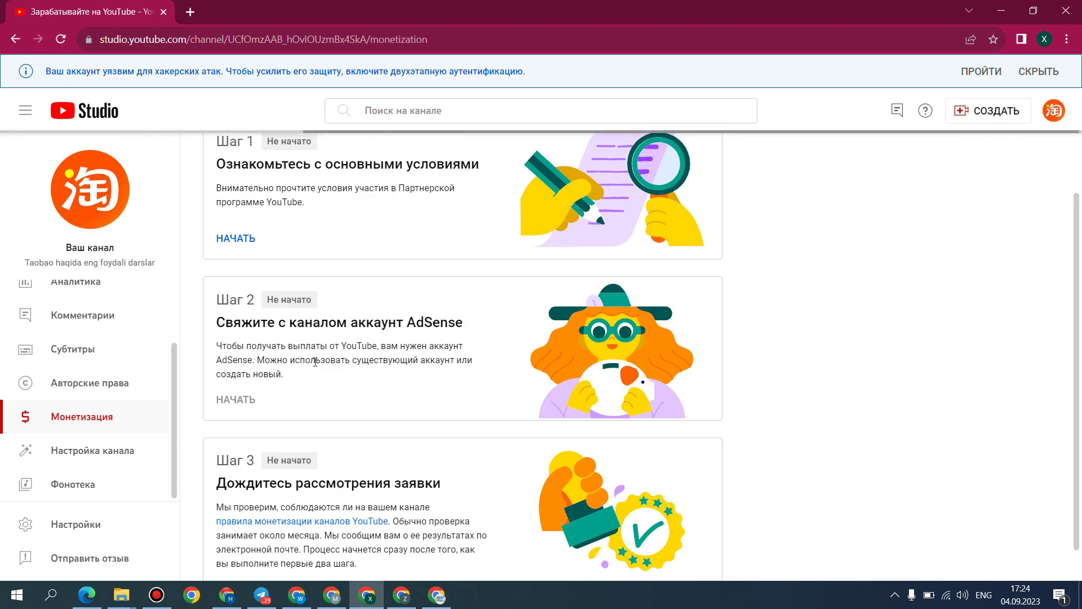
pyautogui.click(1059, 66)
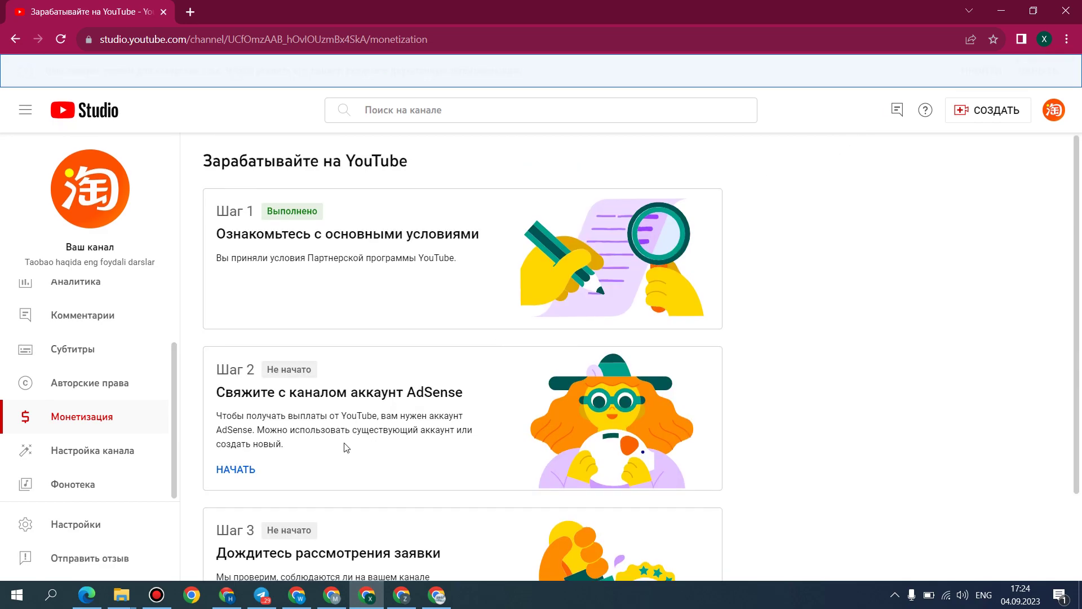
# Step: In Step 2, answer 'У меня нет аккаунта' and continue to create an AdSense account
pyautogui.click(308, 351)
pyautogui.click(349, 336)
pyautogui.click(388, 338)
pyautogui.click(729, 412)
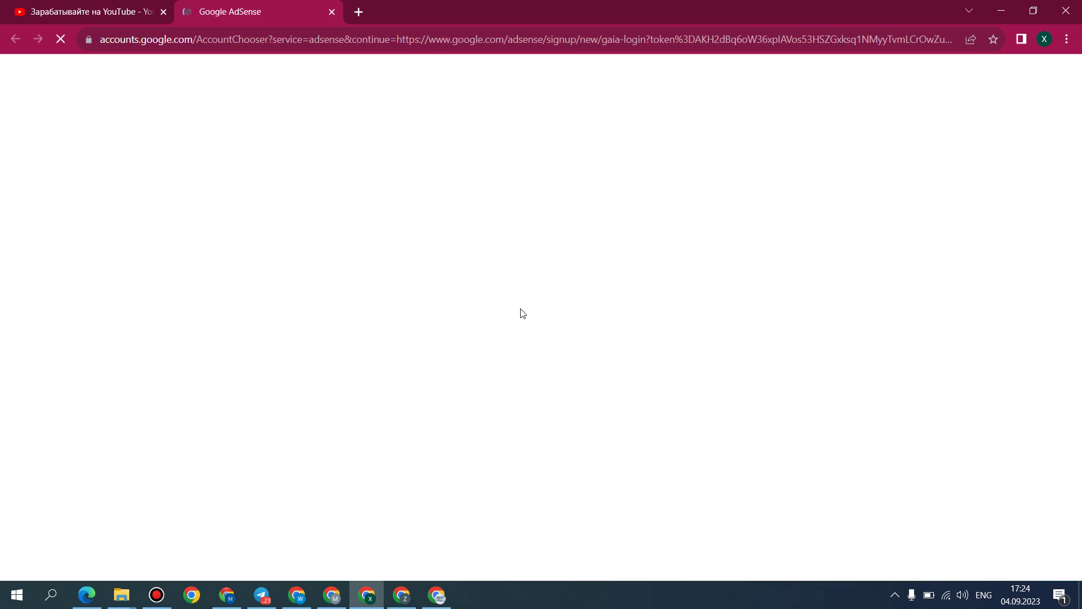
# Step: Sign up to AdSense with the Google account and opt in to tips (Да)
pyautogui.click(550, 276)
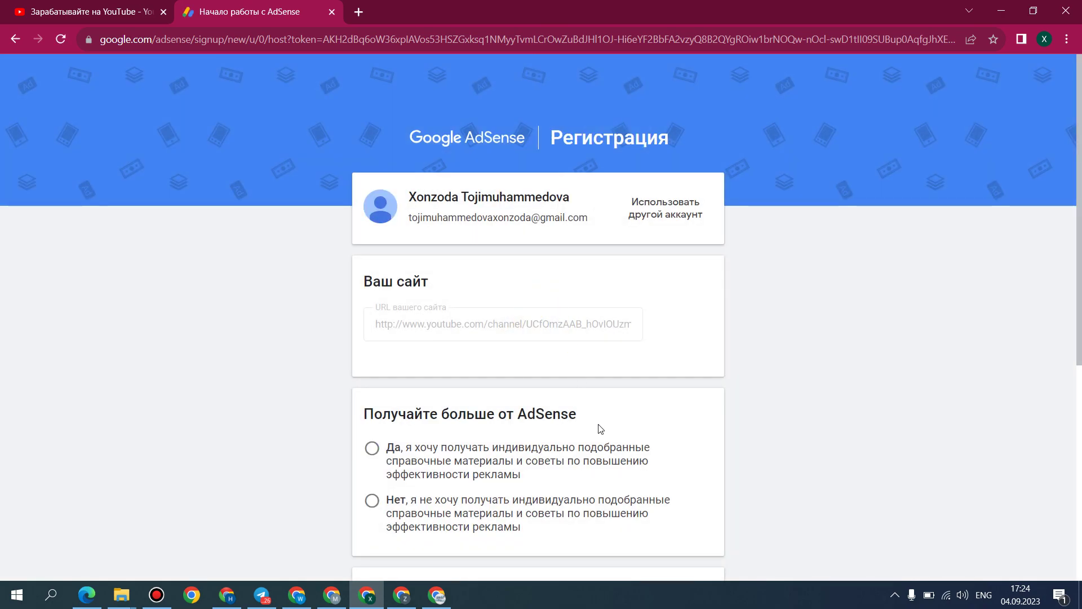
pyautogui.click(414, 454)
pyautogui.scroll(-5, 414, 454)
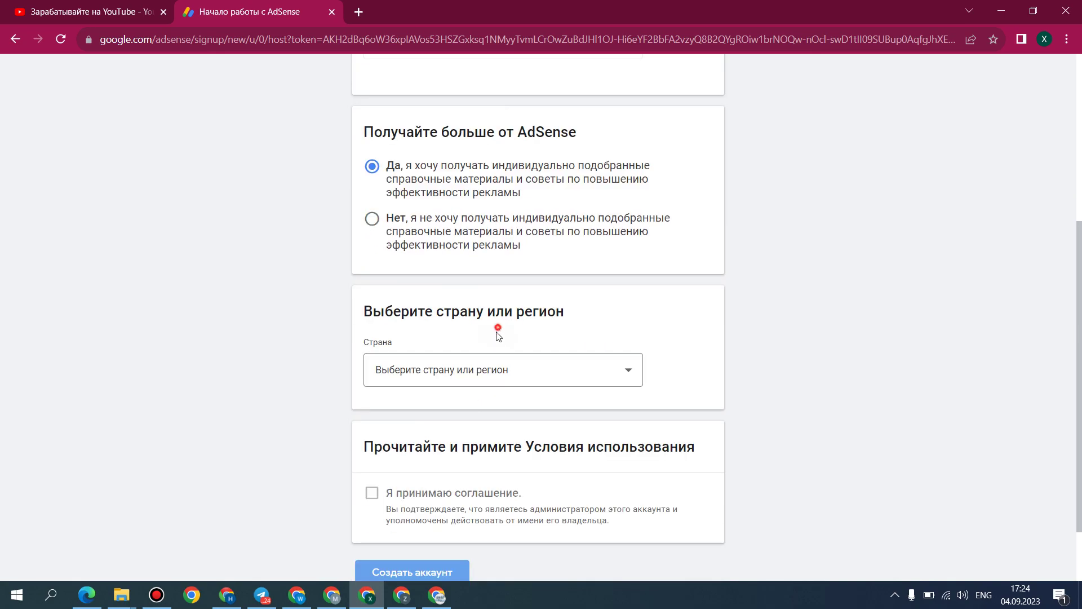
# Step: Set the country to Узбекистан, accept the agreement, and submit Создать аккаунт
pyautogui.click(526, 370)
pyautogui.moveTo(639, 325); pyautogui.dragTo(639, 527)
pyautogui.scroll(-1, 453, 470)
pyautogui.click(430, 427)
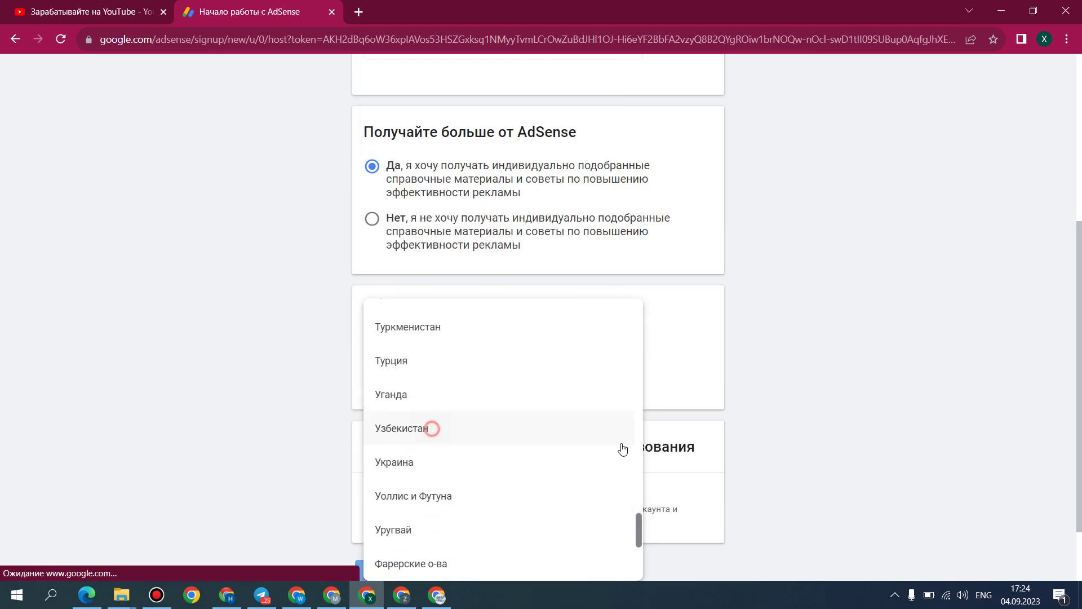
pyautogui.click(449, 420)
pyautogui.click(433, 492)
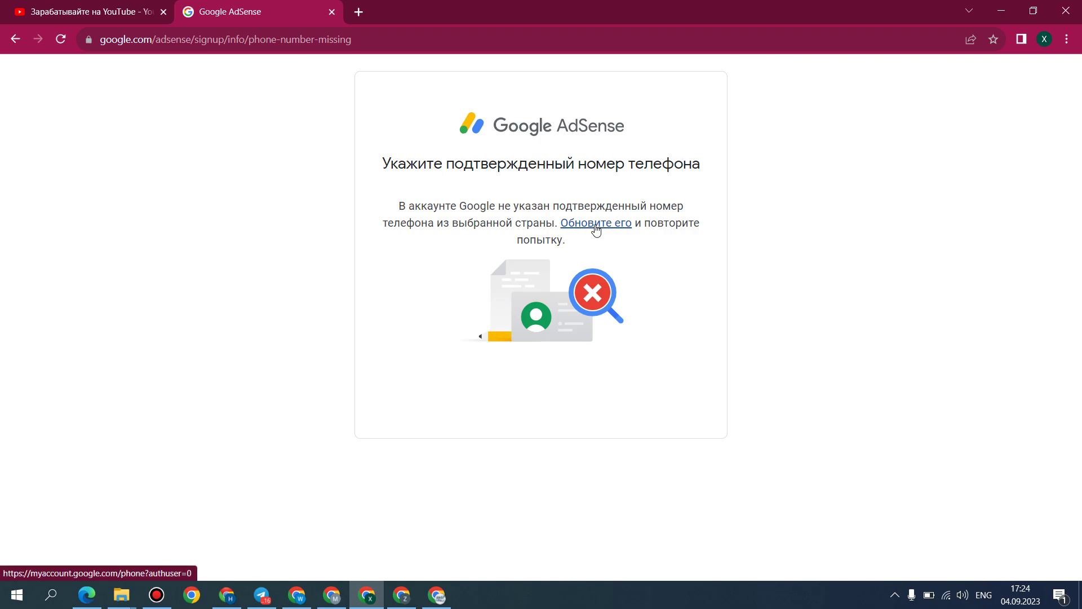
# Step: Follow the Обновите его link to the Google Account phone number pages
pyautogui.click(595, 224)
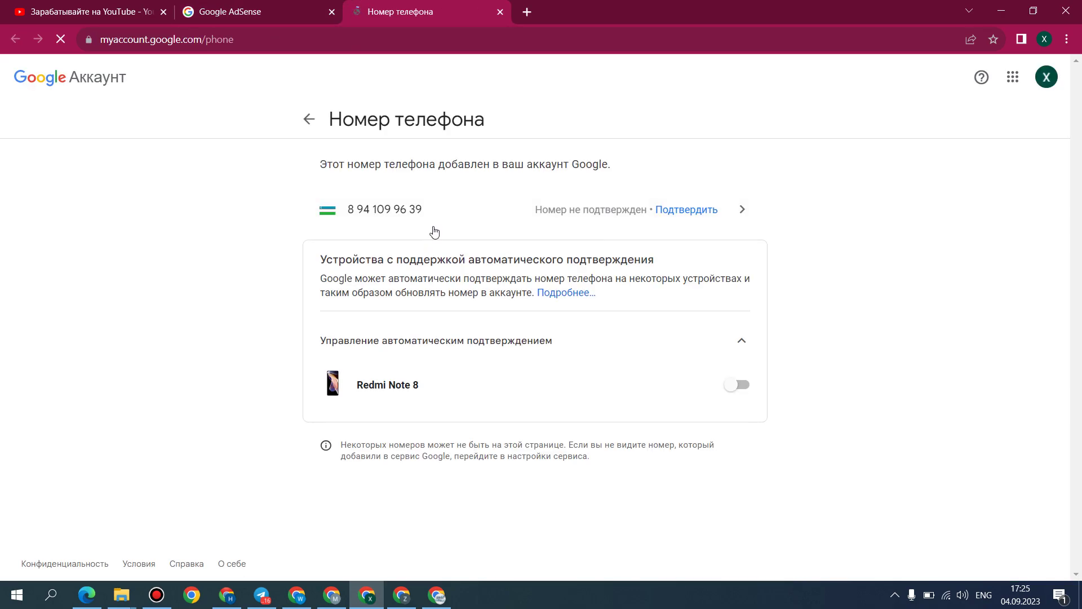
pyautogui.click(156, 594)
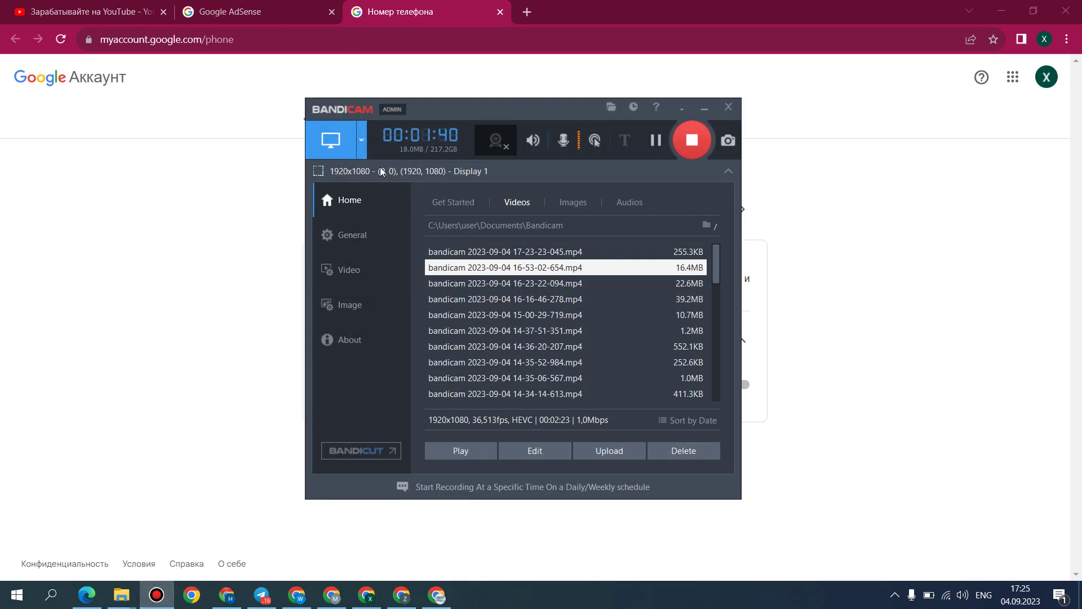
pyautogui.click(656, 140)
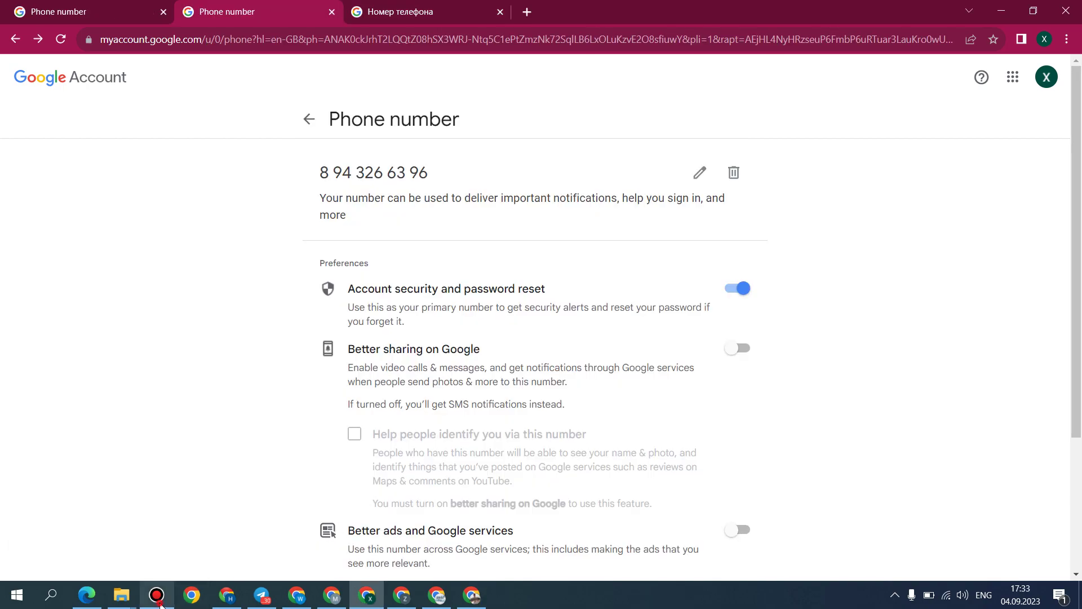
pyautogui.click(156, 595)
pyautogui.click(705, 109)
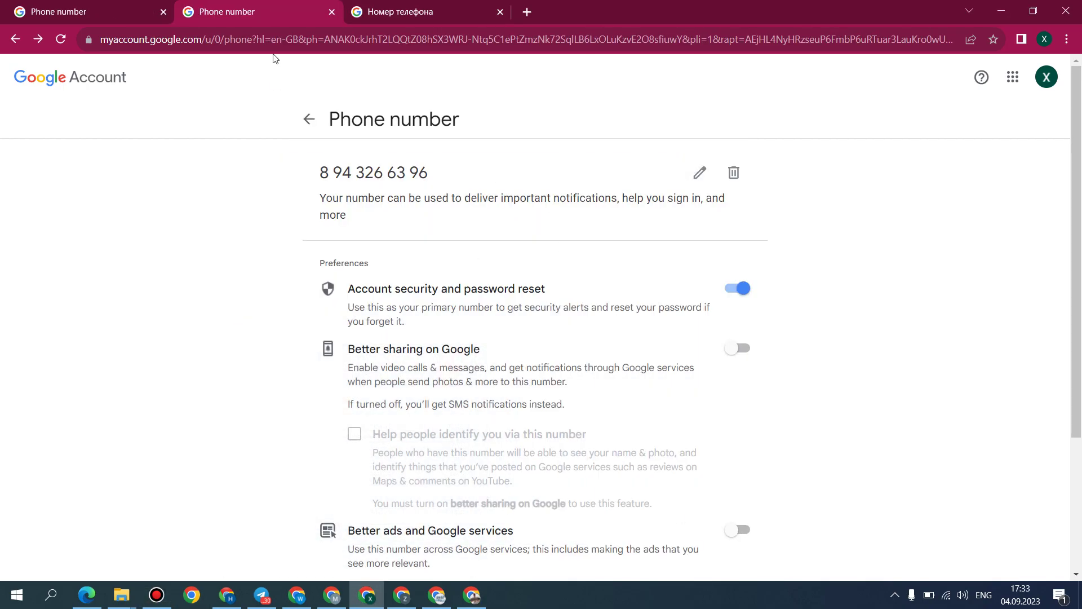
pyautogui.click(111, 16)
pyautogui.click(417, 12)
# Step: Close the three phone-number tabs, keeping only a new empty tab
pyautogui.click(527, 12)
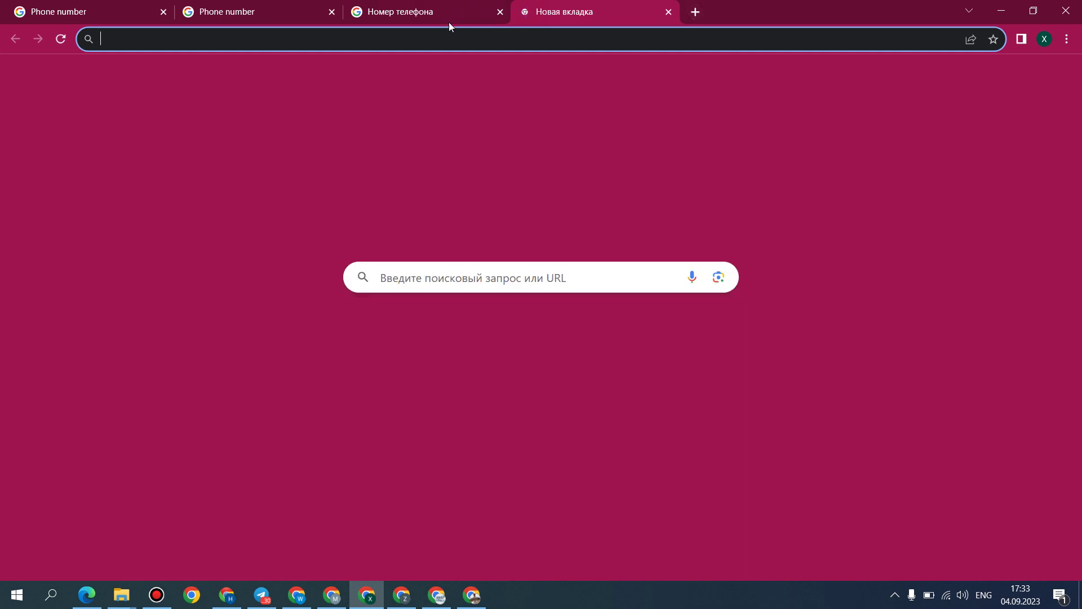
pyautogui.click(498, 12)
pyautogui.click(332, 11)
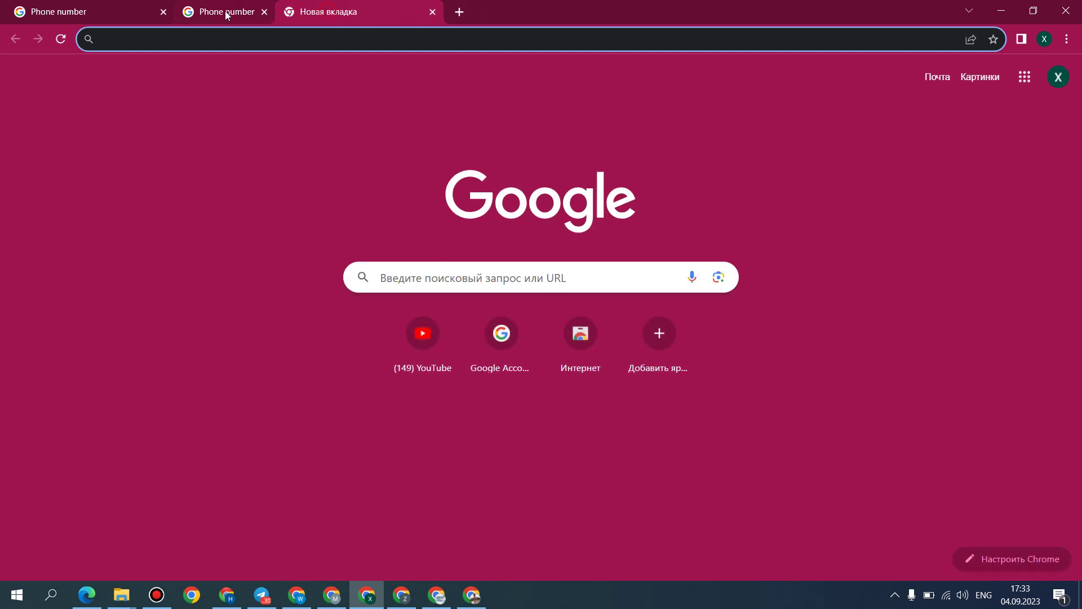
pyautogui.click(164, 11)
# Step: Go to YouTube and open Творческая студия YouTube from the avatar menu
pyautogui.click(1058, 79)
pyautogui.click(428, 330)
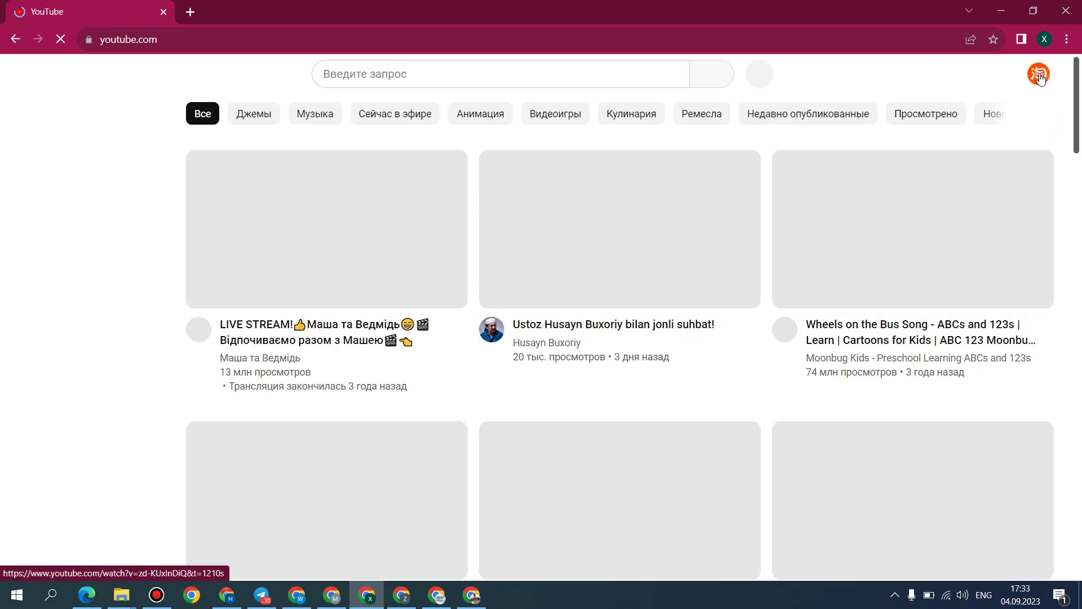
pyautogui.click(1039, 75)
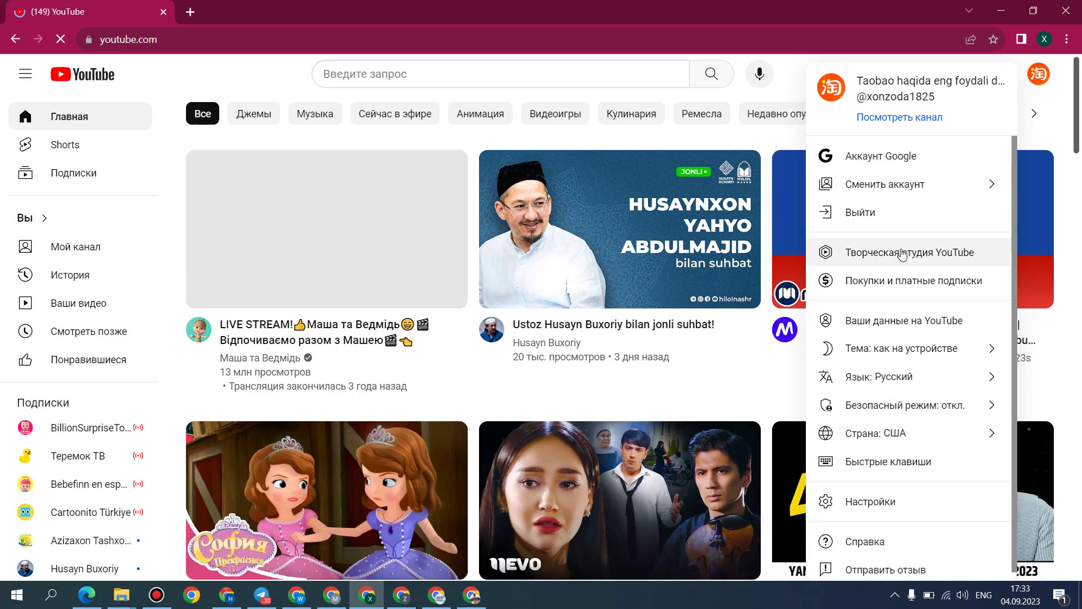
pyautogui.click(916, 264)
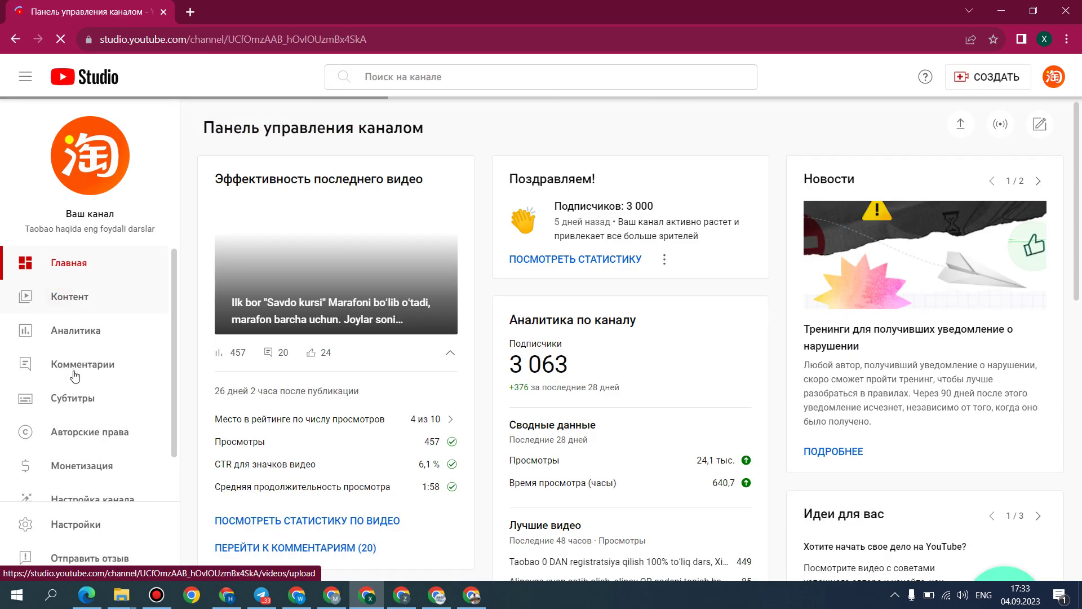
# Step: On the monetization page, start Шаг 2, answer 'У меня нет аккаунта', and continue to AdSense
pyautogui.scroll(-1, 56, 434)
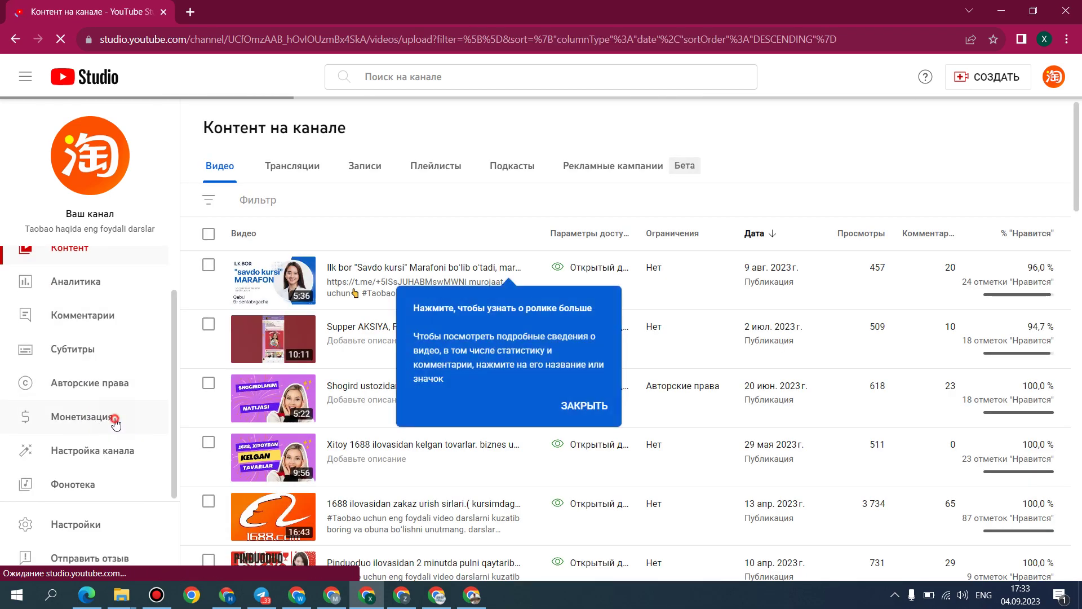
pyautogui.click(256, 367)
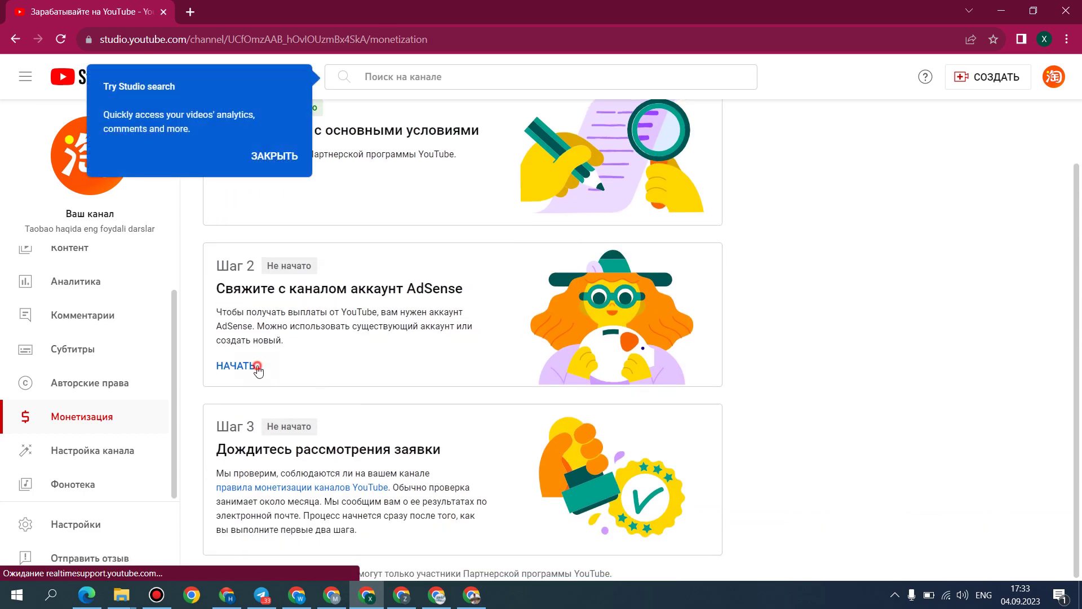
pyautogui.click(286, 150)
pyautogui.click(245, 367)
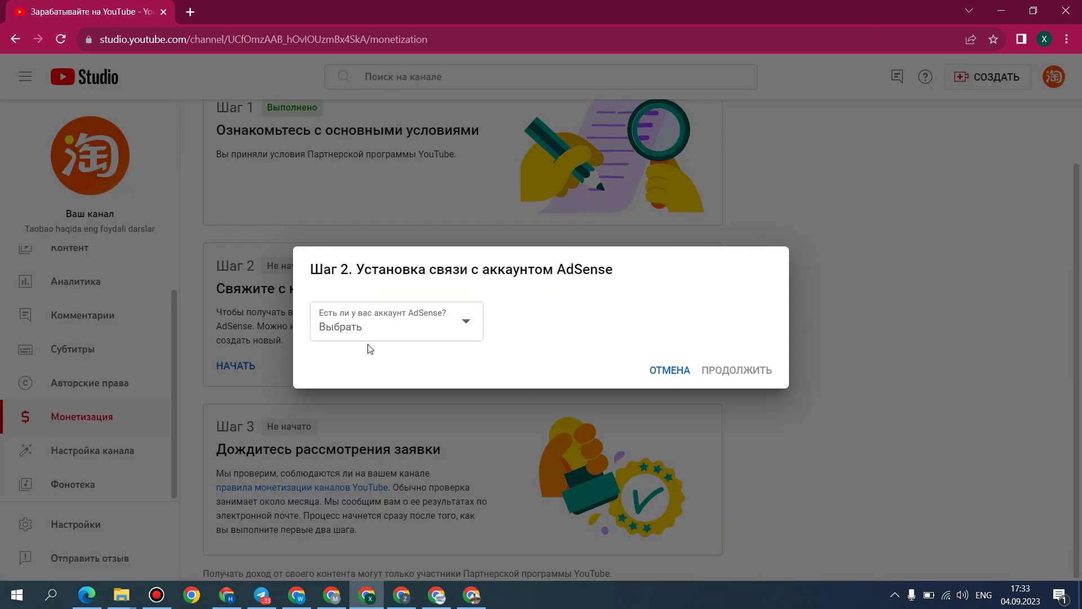
pyautogui.click(372, 326)
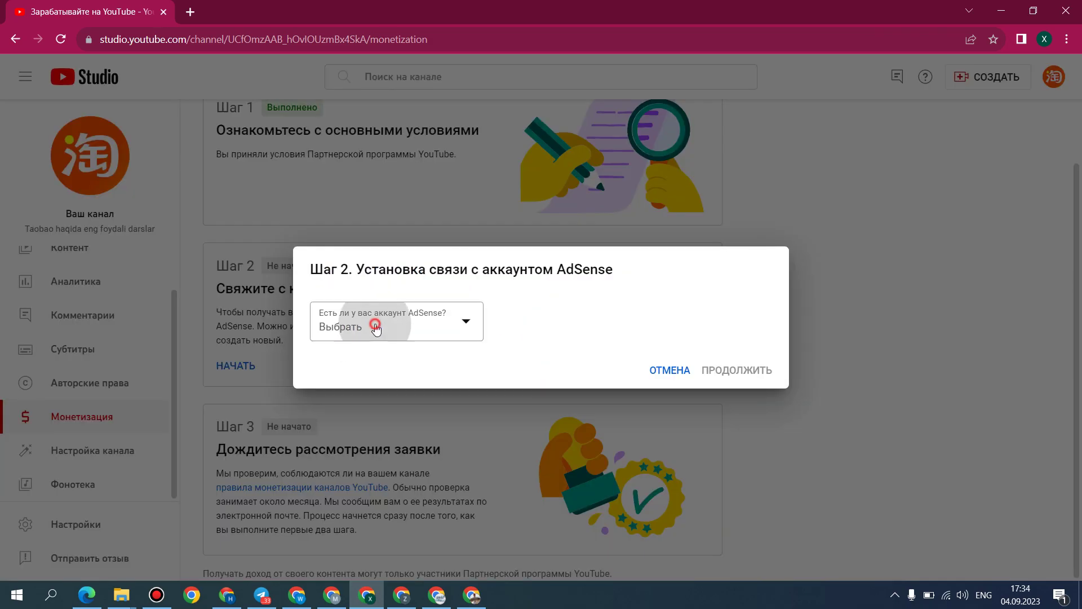
pyautogui.click(396, 340)
pyautogui.click(726, 418)
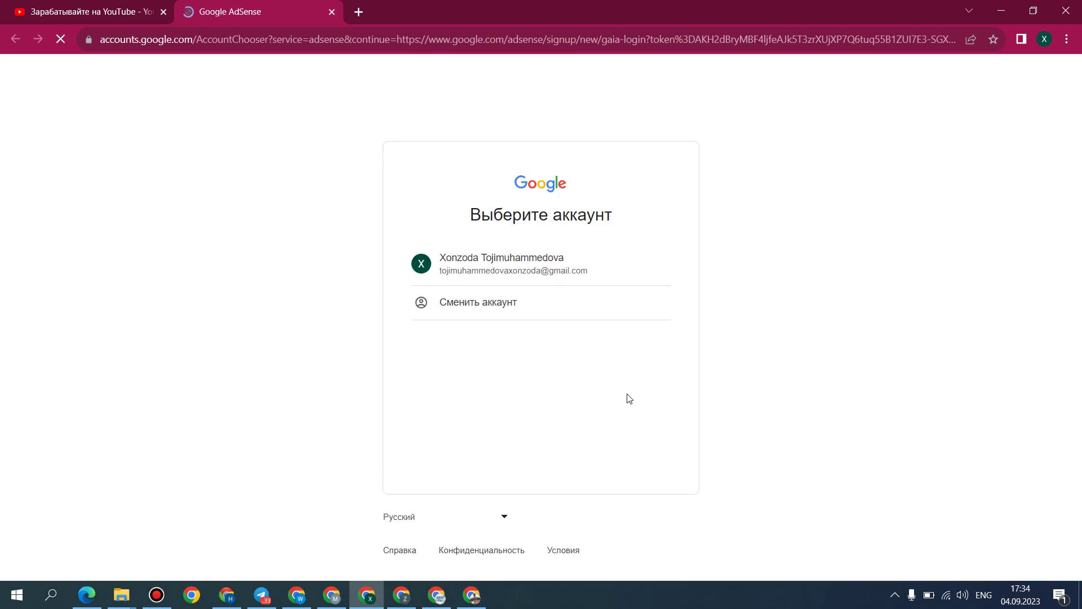
# Step: Sign in to AdSense with the channel's Google account and opt in to tips (Да)
pyautogui.click(534, 270)
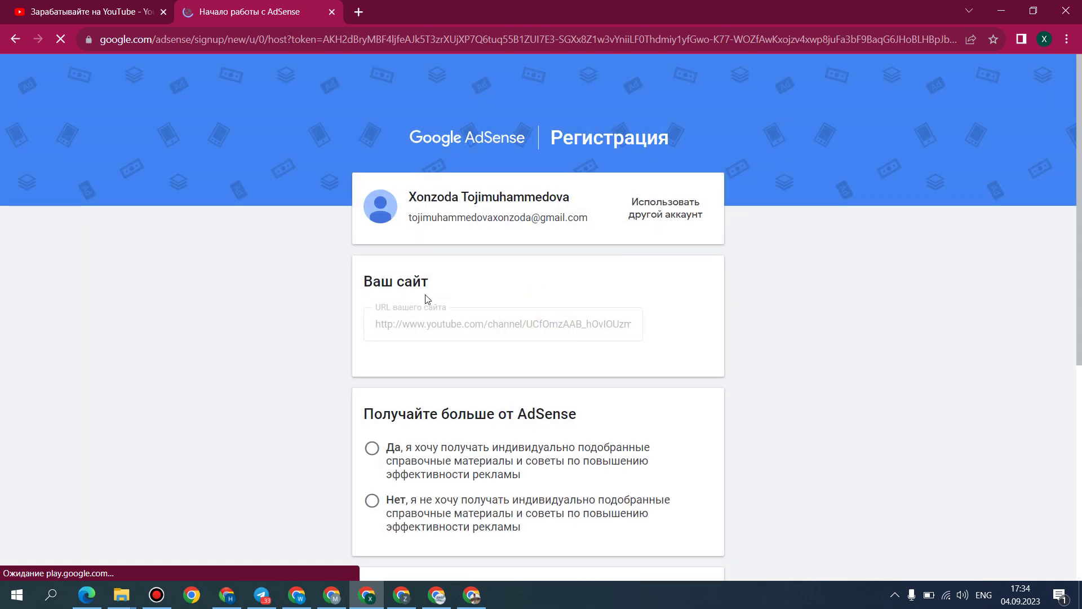
pyautogui.scroll(-4, 427, 301)
pyautogui.click(455, 309)
pyautogui.scroll(-3, 528, 344)
# Step: Choose Узбекистан as the country, accept the agreement, and create the AdSense account
pyautogui.click(623, 372)
pyautogui.moveTo(637, 337); pyautogui.dragTo(607, 549)
pyautogui.scroll(-4, 477, 496)
pyautogui.scroll(5, 476, 496)
pyautogui.scroll(8, 476, 496)
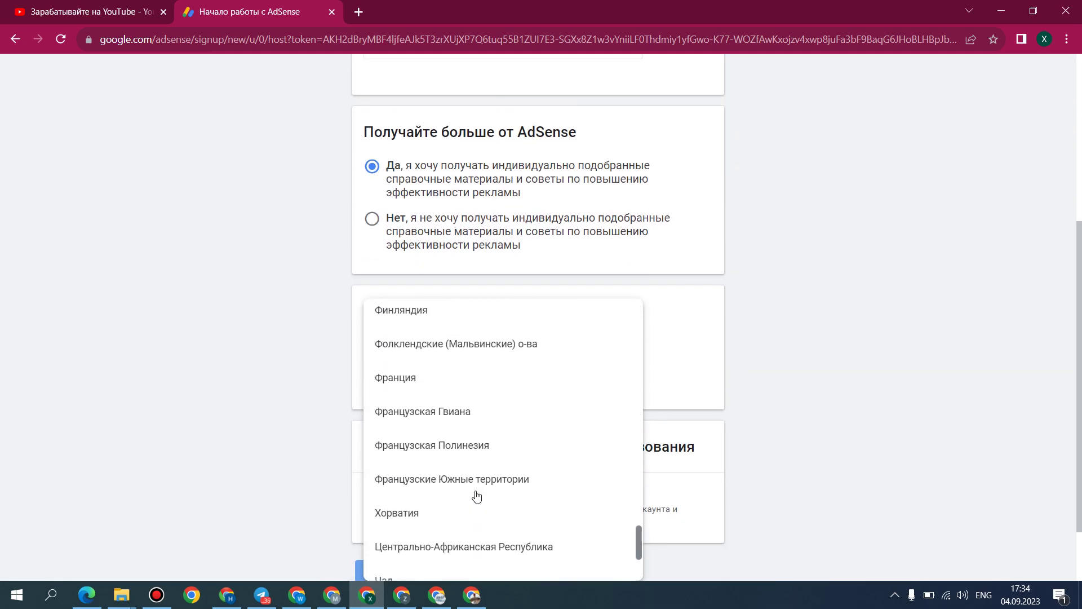
pyautogui.scroll(1, 465, 361)
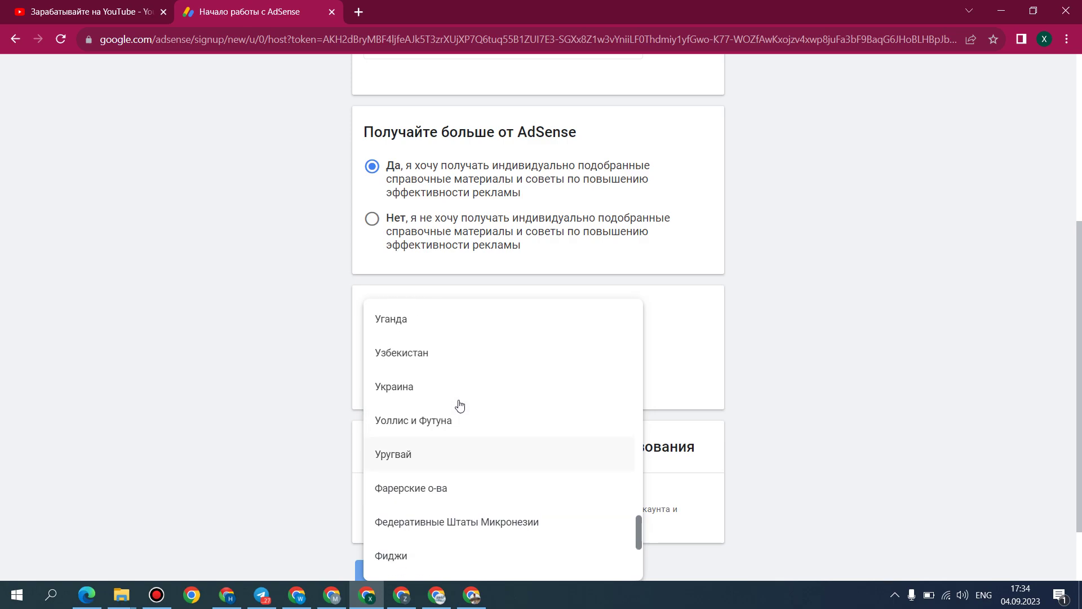
pyautogui.click(442, 350)
pyautogui.scroll(-4, 802, 420)
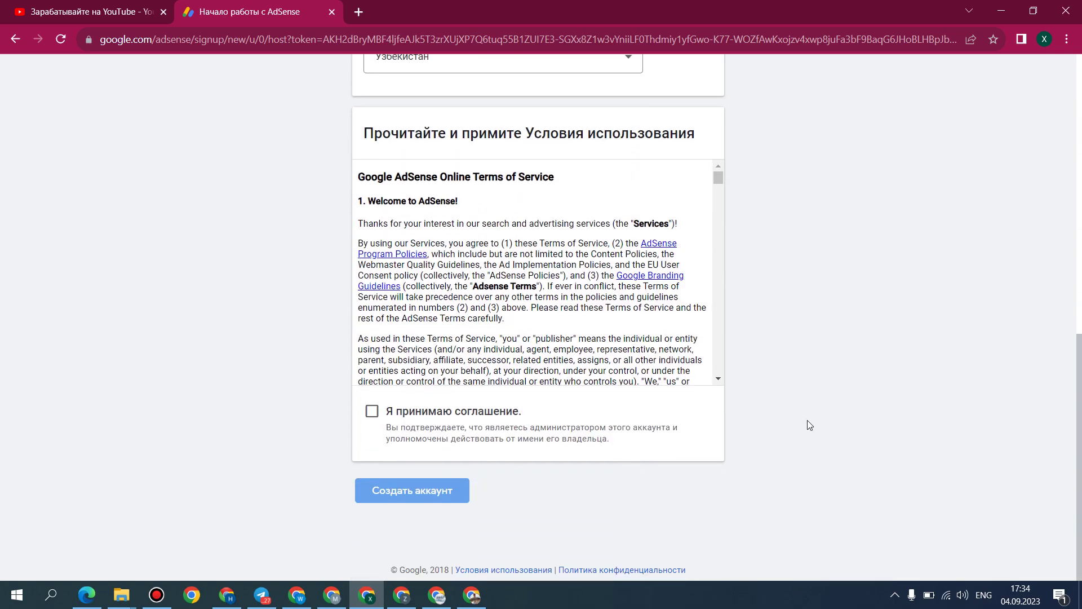
pyautogui.click(478, 417)
pyautogui.click(438, 491)
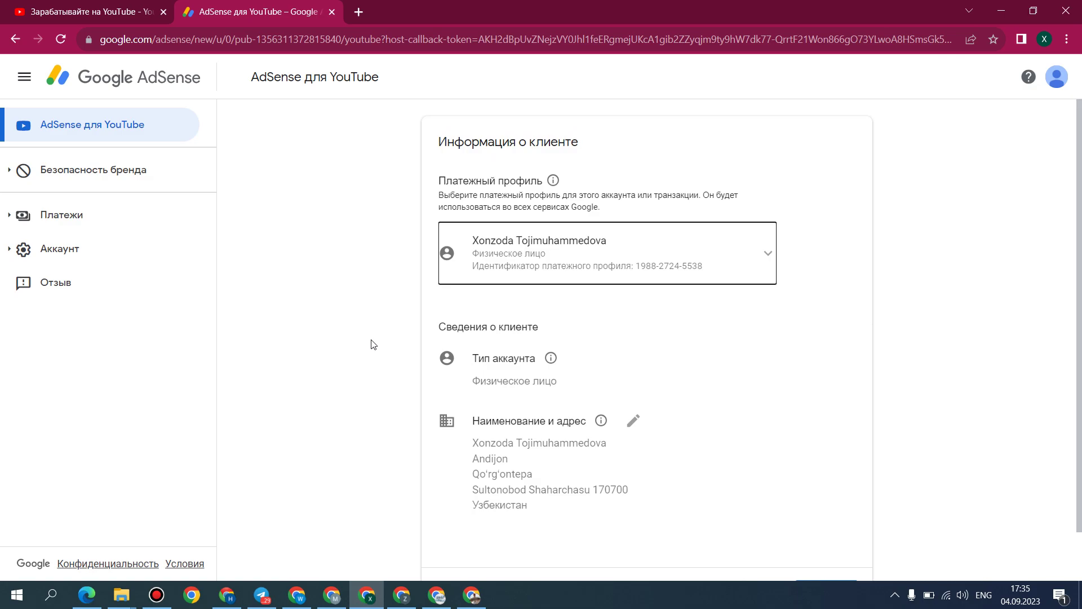
# Step: Edit Наименование и адрес, review the customer name and address fields, and submit them
pyautogui.click(633, 420)
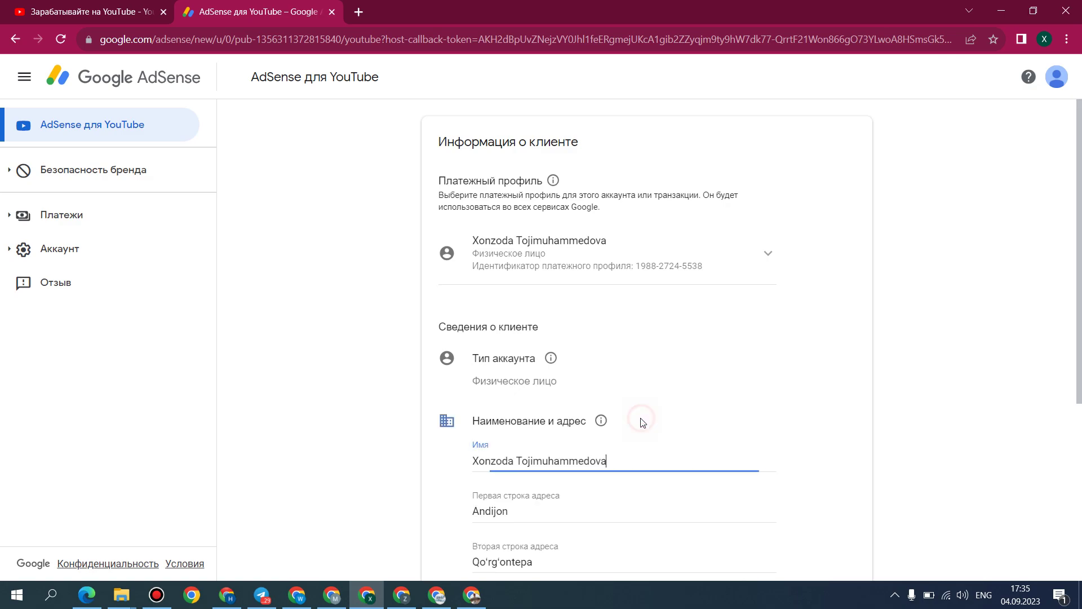
pyautogui.scroll(-3, 599, 423)
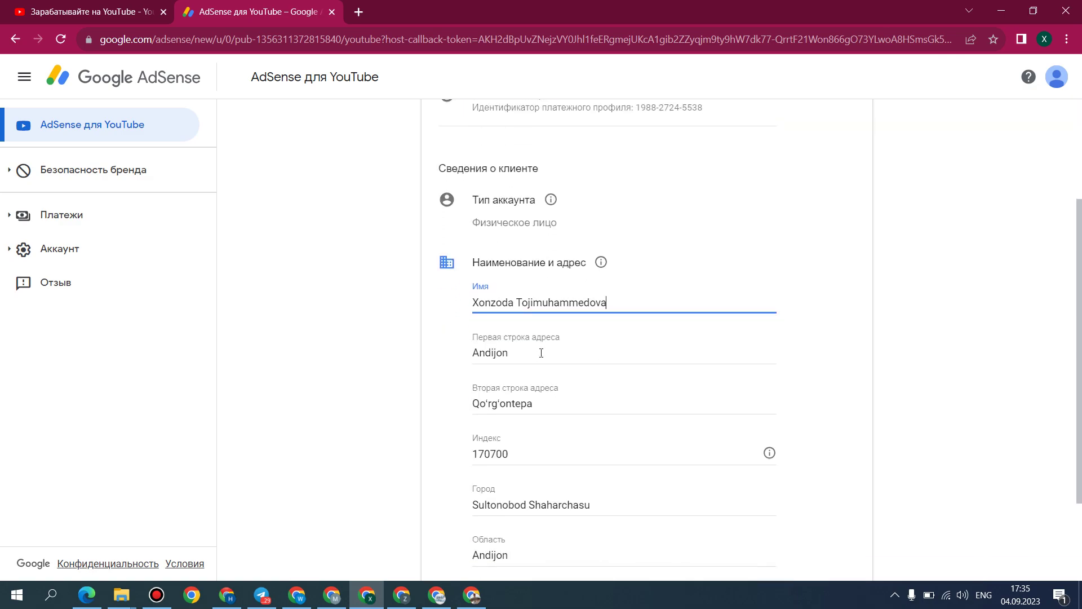
pyautogui.scroll(-2, 543, 353)
pyautogui.scroll(3, 566, 425)
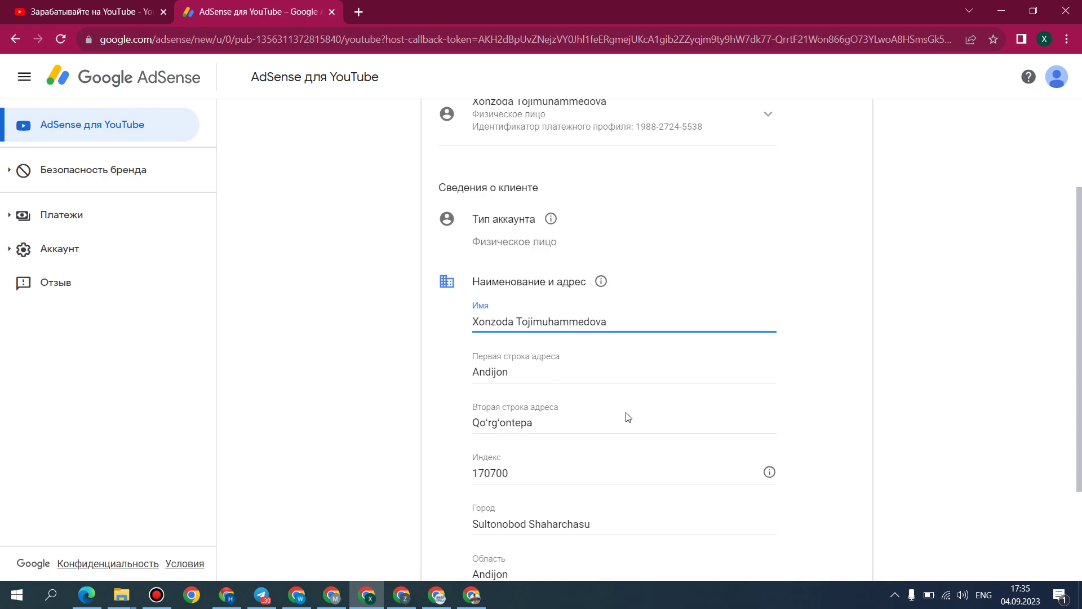
pyautogui.scroll(-2, 632, 431)
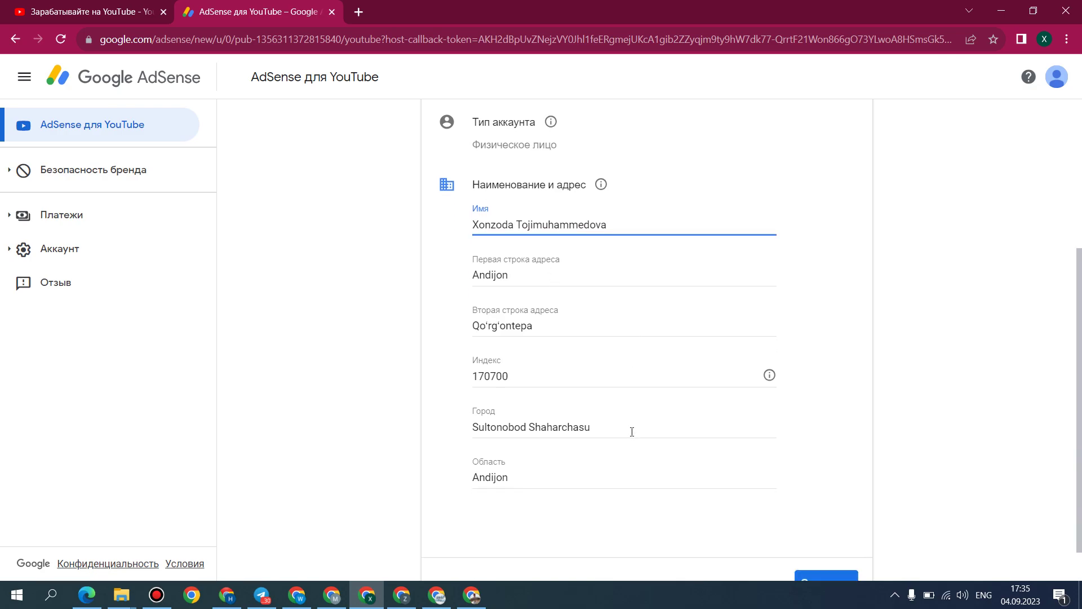
pyautogui.click(851, 545)
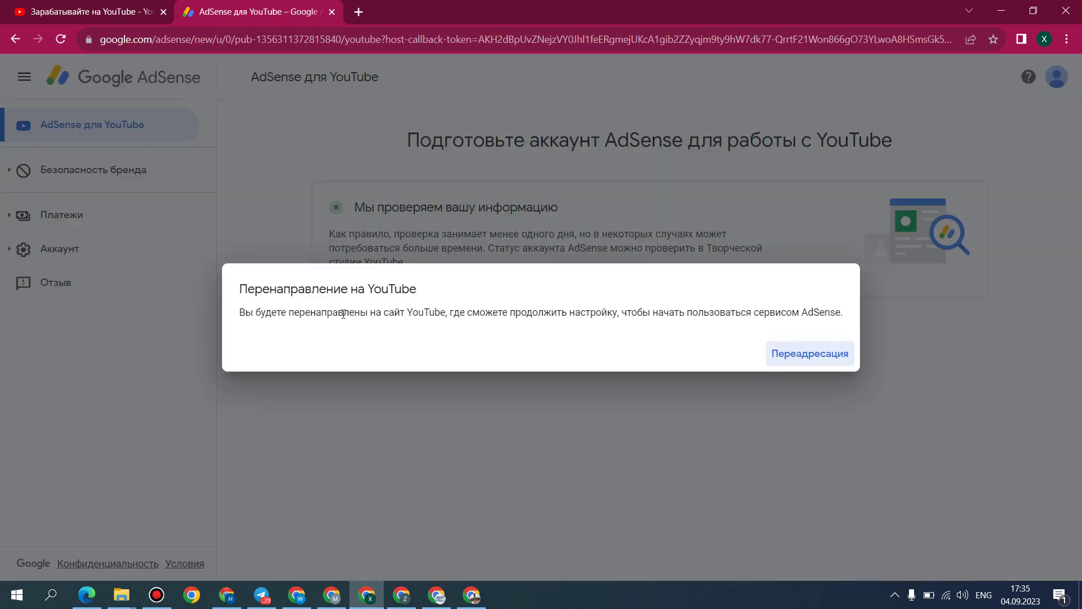
# Step: Search Google for 'adsense' in a new tab
pyautogui.click(361, 11)
pyautogui.write('adsense')
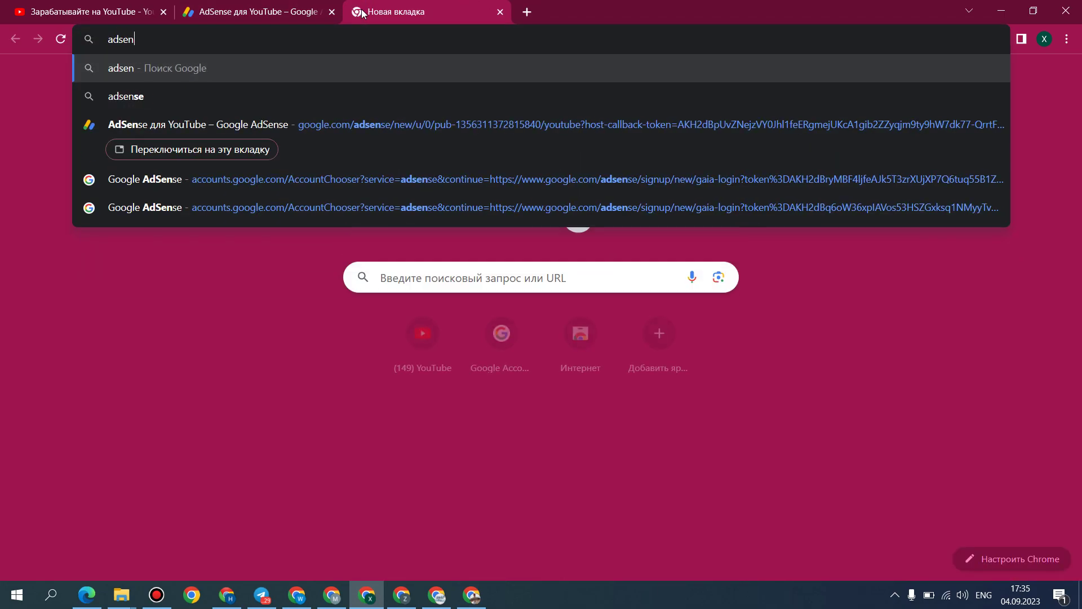
pyautogui.press('Return')
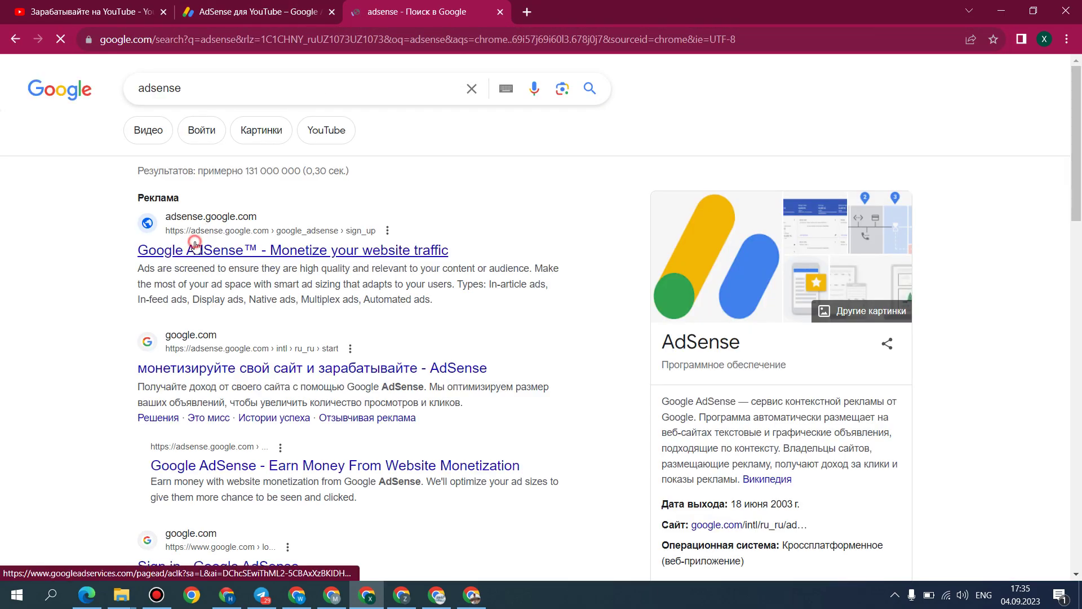
# Step: Continue the redirect to YouTube and sign in on the AdSense page to reach the dashboard
pyautogui.click(250, 19)
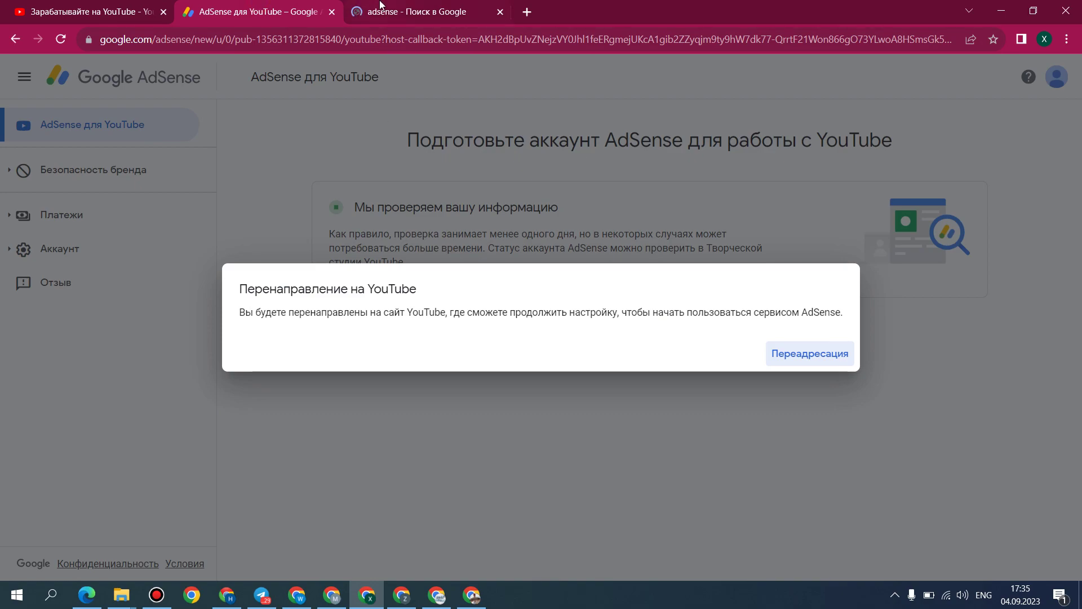
pyautogui.click(381, 5)
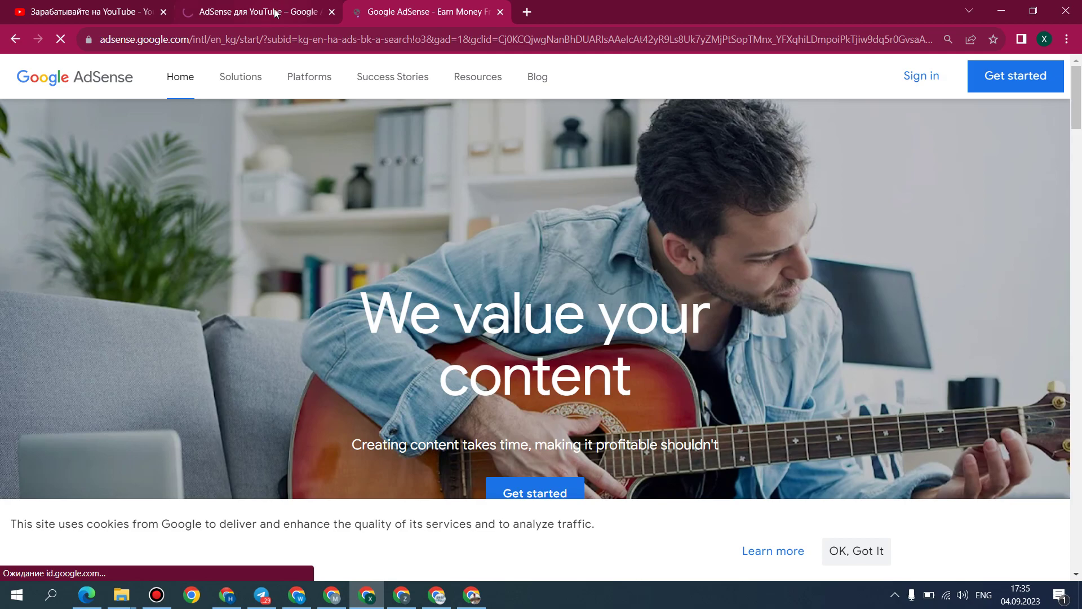
pyautogui.click(256, 12)
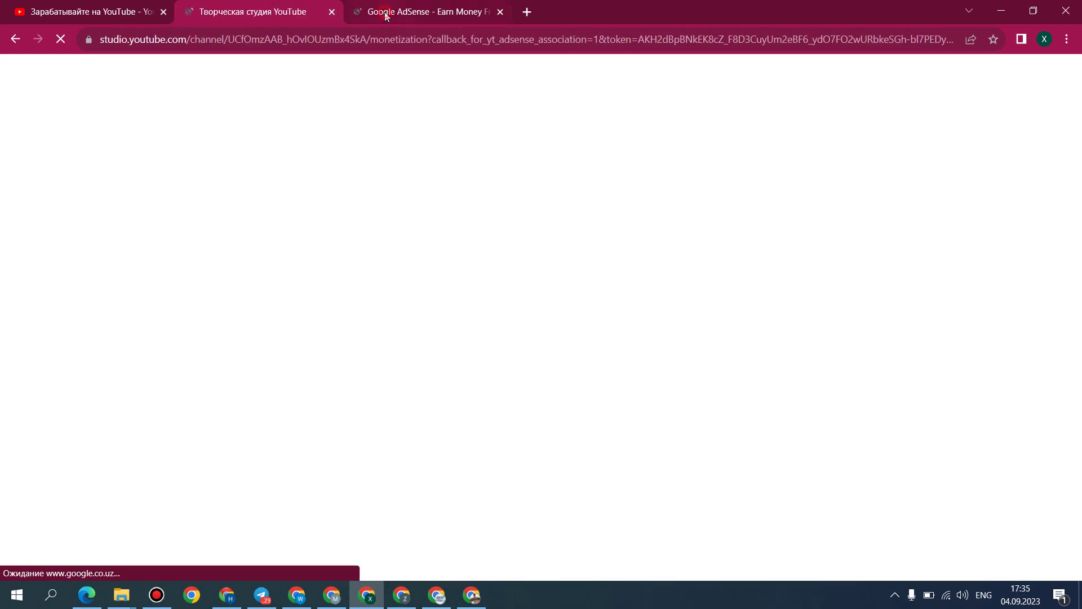
pyautogui.click(386, 16)
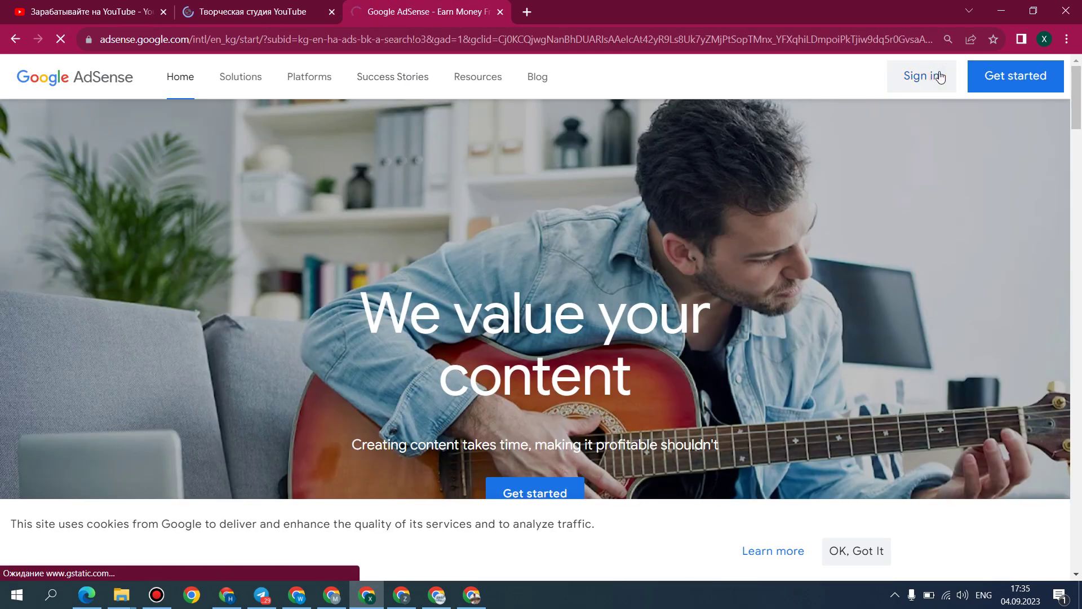
pyautogui.click(922, 77)
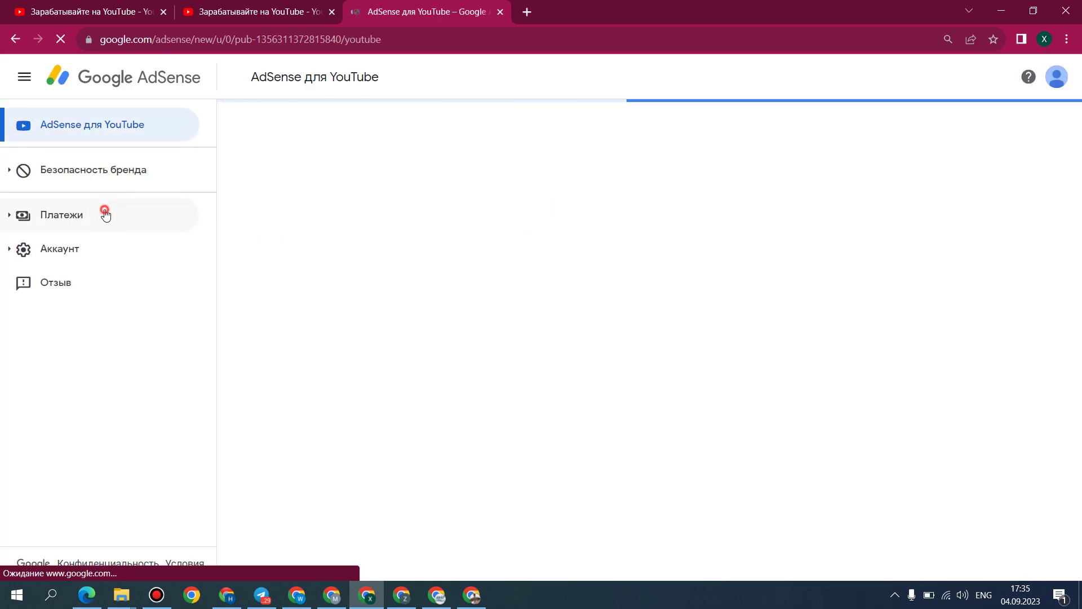
# Step: Open Платежи > Платежные данные and the payment account settings (Управление настройками)
pyautogui.click(104, 214)
pyautogui.click(115, 260)
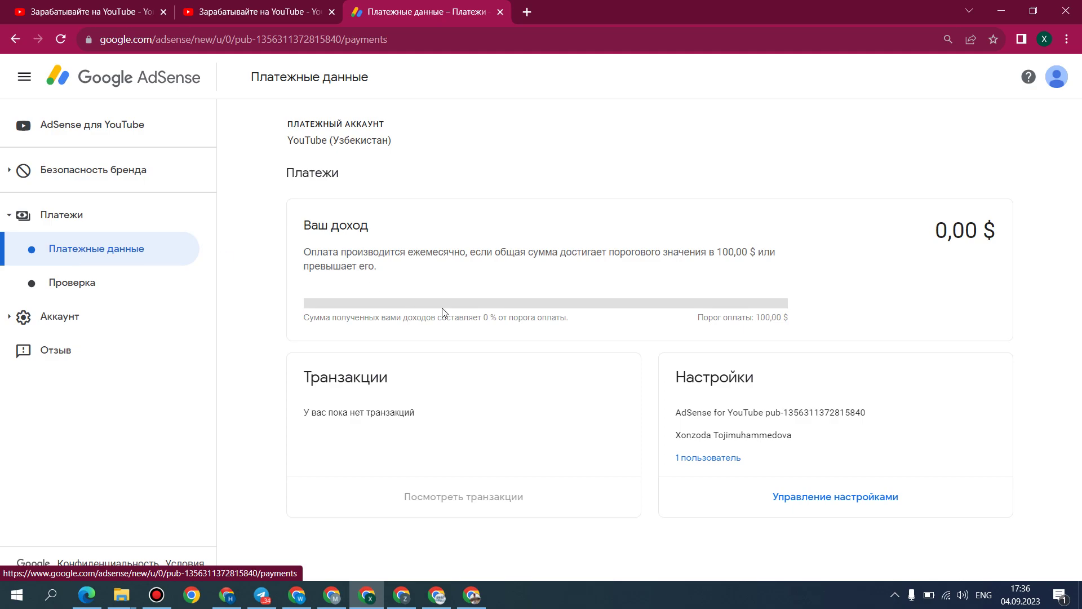
pyautogui.click(772, 492)
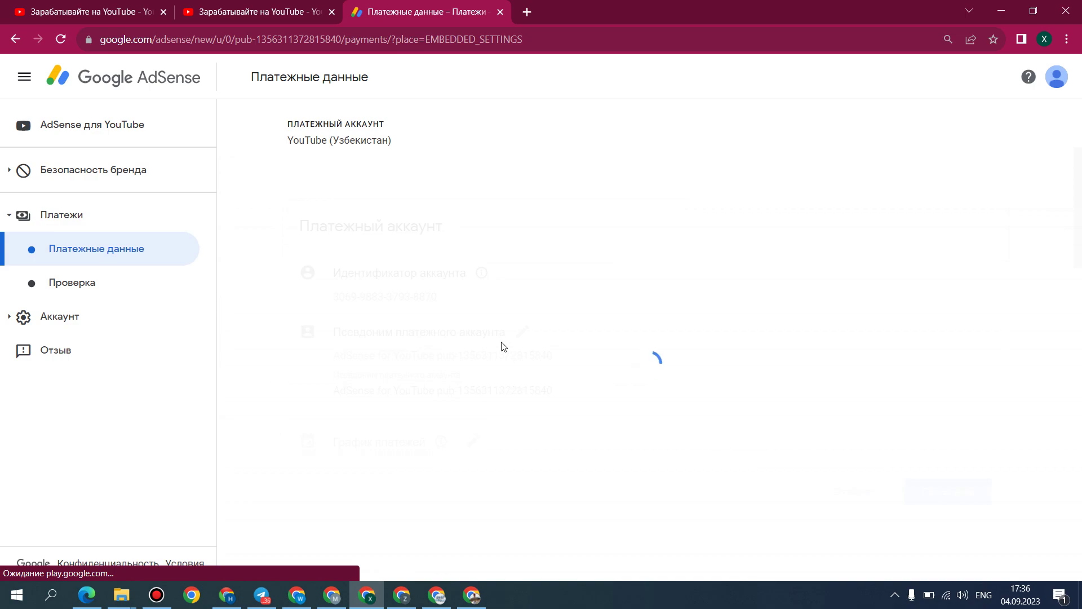
pyautogui.scroll(-4, 502, 343)
pyautogui.scroll(3, 486, 335)
pyautogui.scroll(-5, 496, 416)
# Step: Edit the payment profile address and type the phone number, leaving it unsaved
pyautogui.click(413, 438)
pyautogui.click(426, 440)
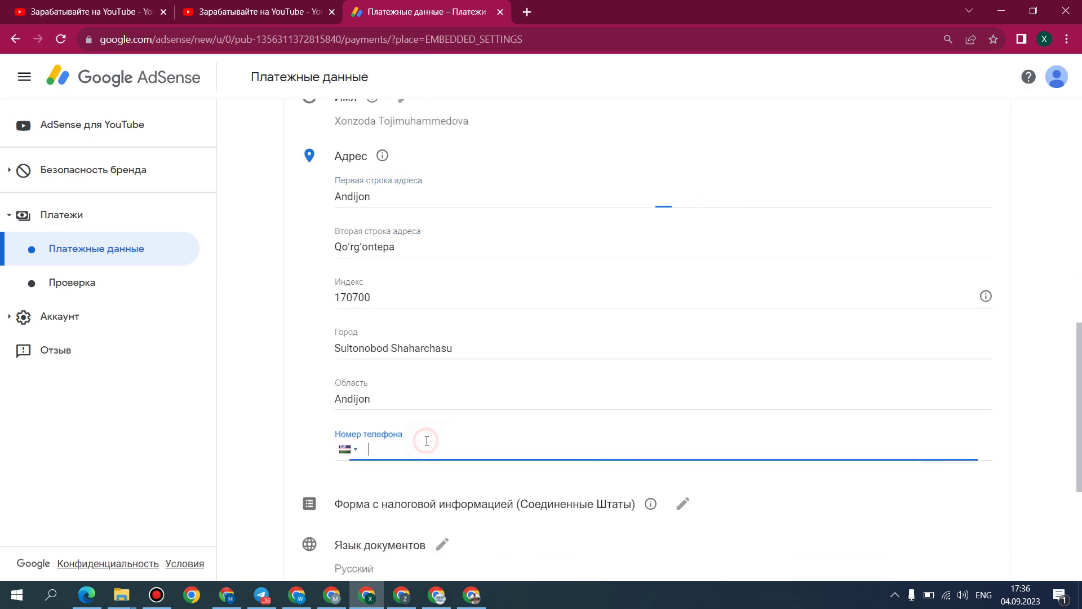
pyautogui.scroll(-3, 646, 424)
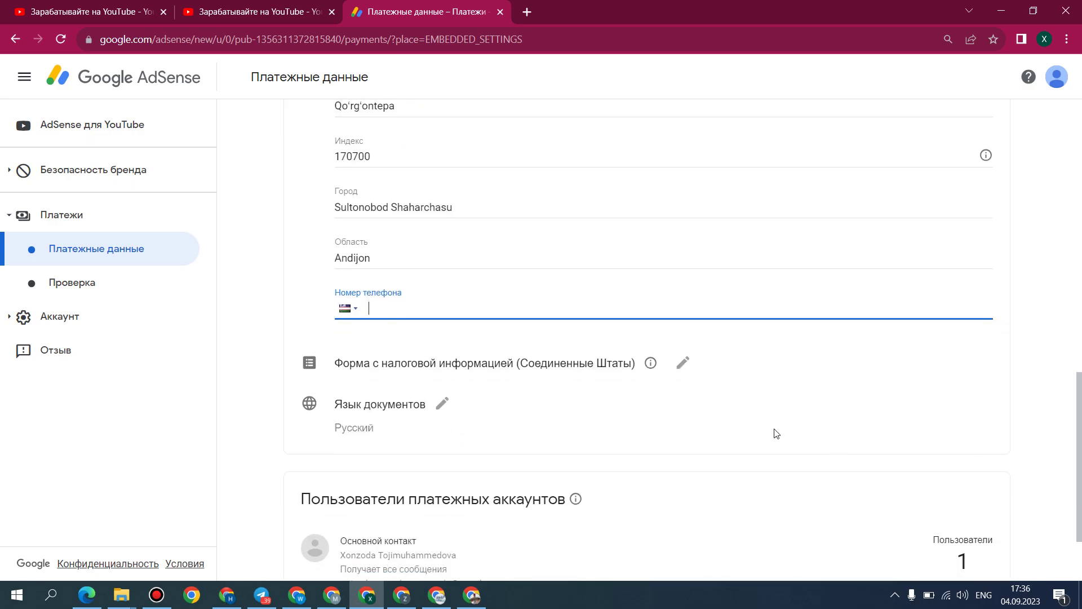
pyautogui.scroll(-2, 792, 438)
pyautogui.scroll(1, 747, 427)
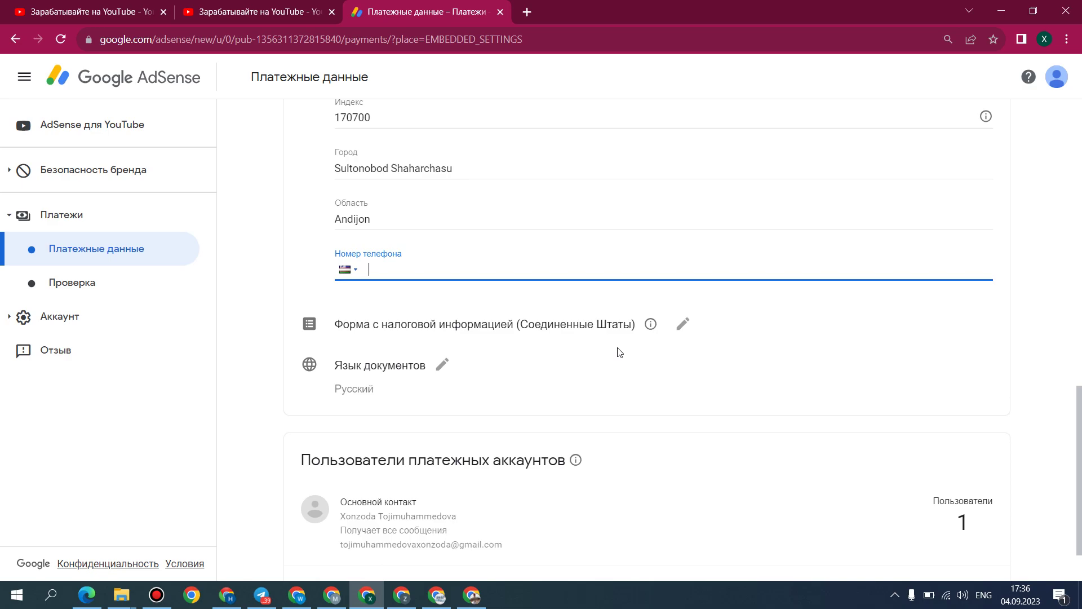
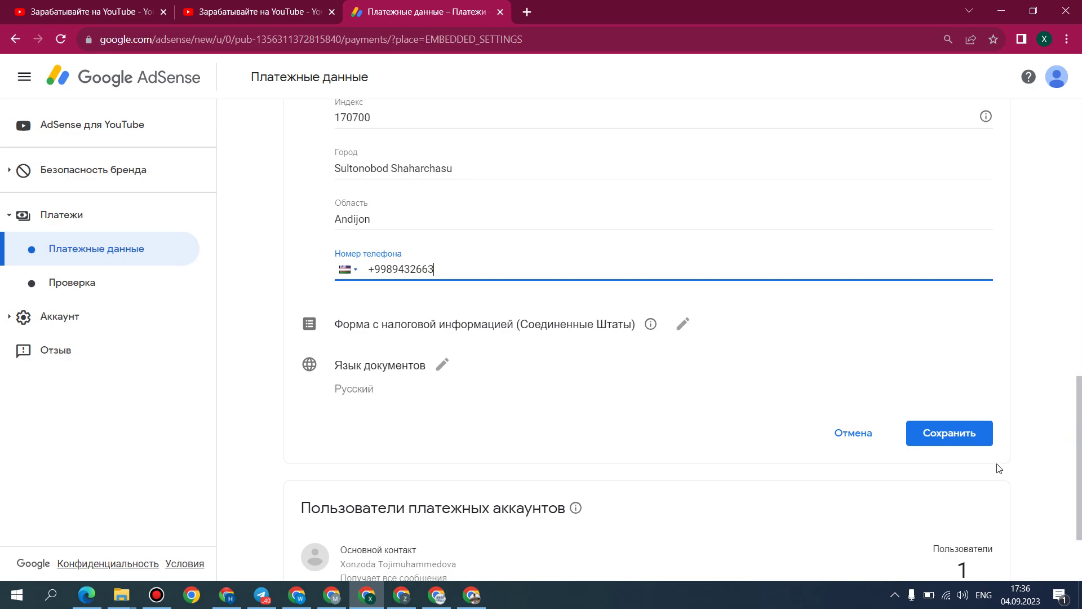
pyautogui.click(156, 594)
# Step: Cancel the Studio AdSense-linking dialog, reload, confirm Step 2 is in progress, and return to Платежные данные
pyautogui.click(81, 11)
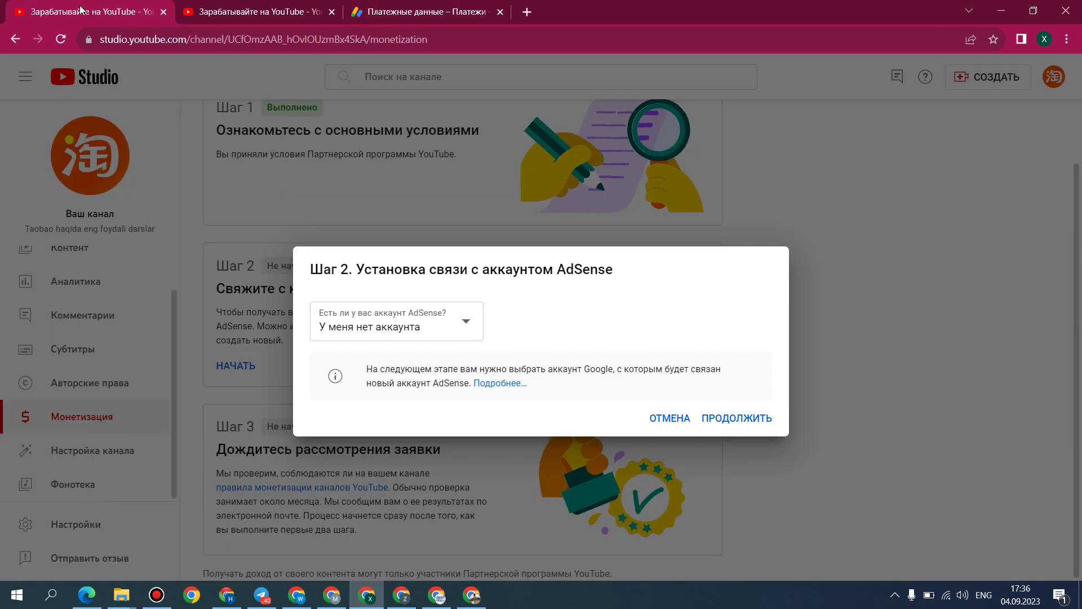
pyautogui.click(676, 420)
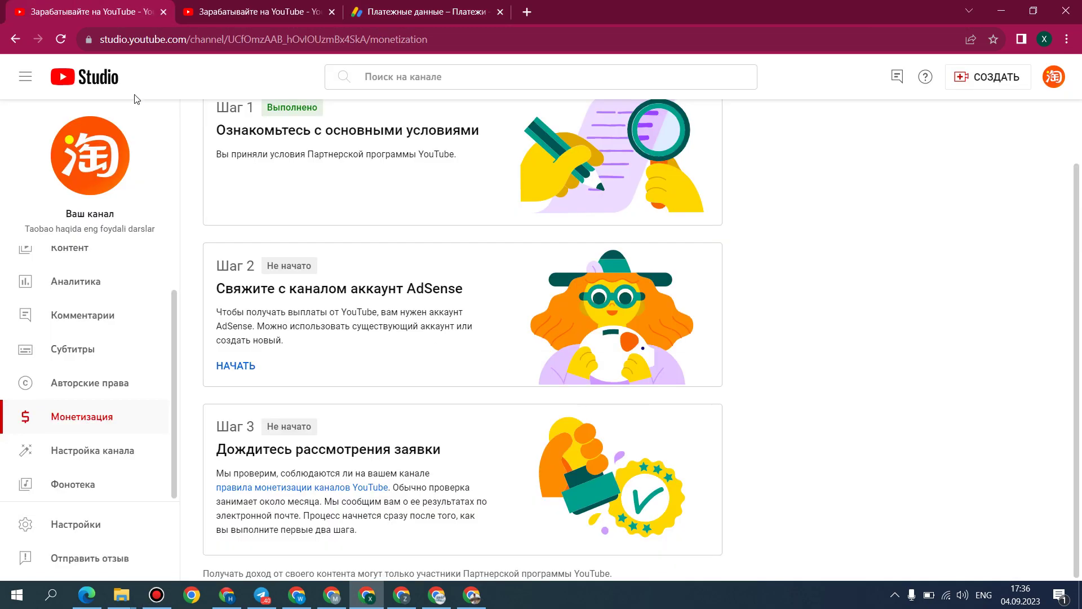
pyautogui.click(61, 39)
pyautogui.click(235, 7)
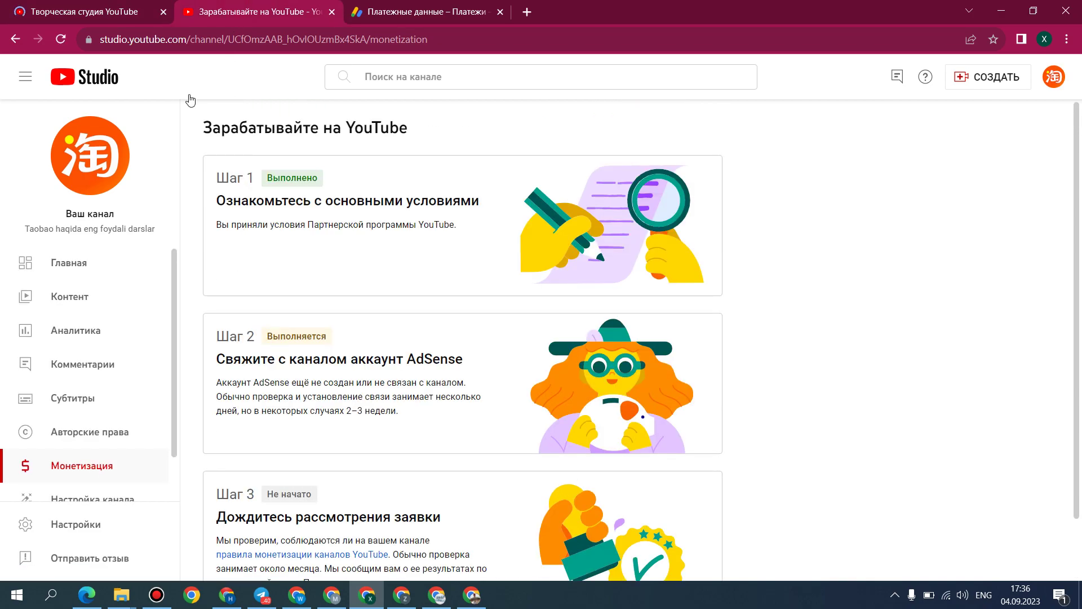
pyautogui.click(422, 7)
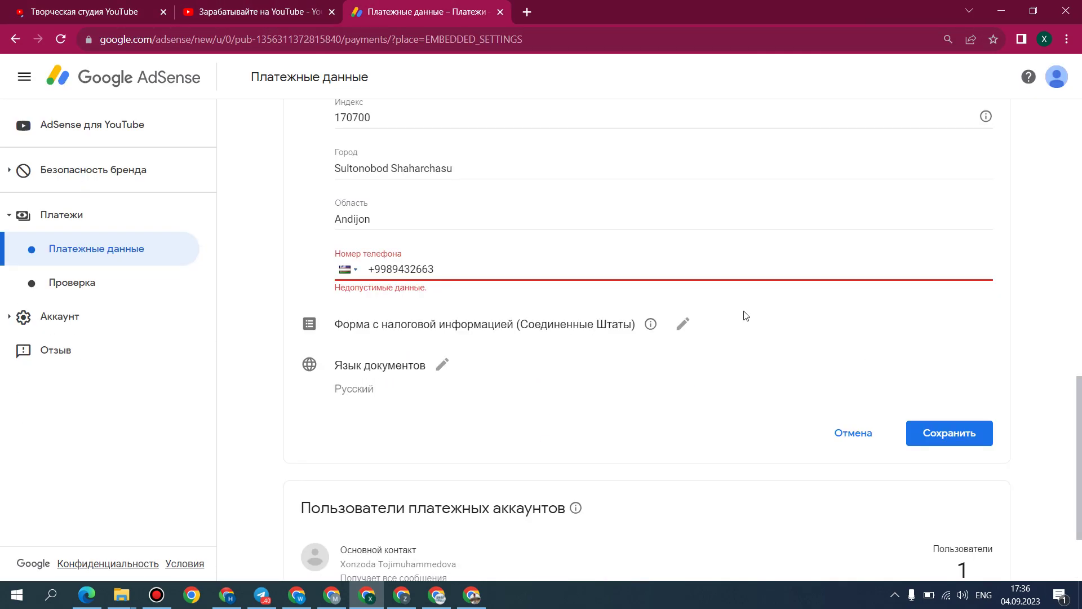